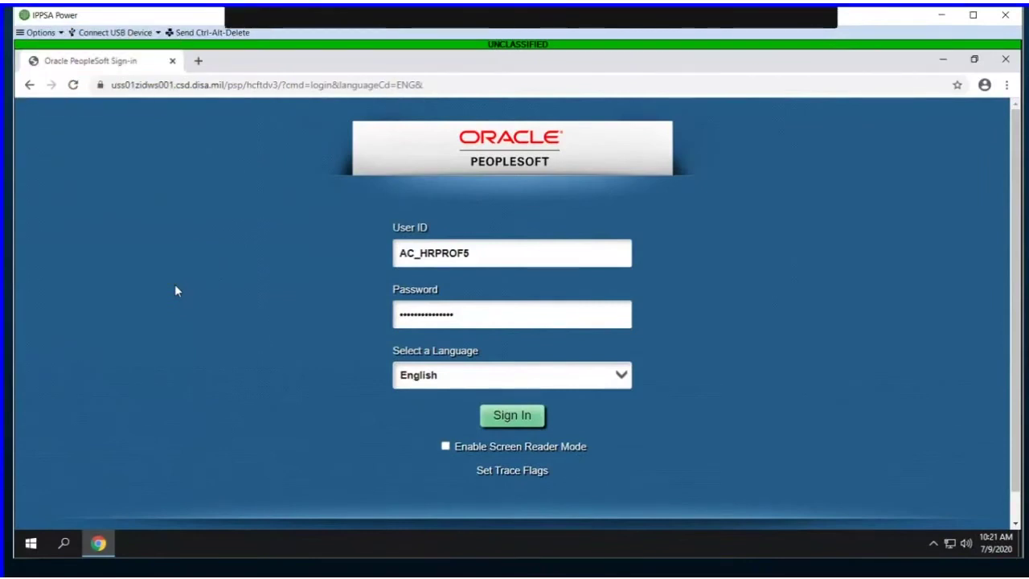
# Step: Sign in and change the homepage from Self Service to the HR Professional tiles
pyautogui.click(501, 419)
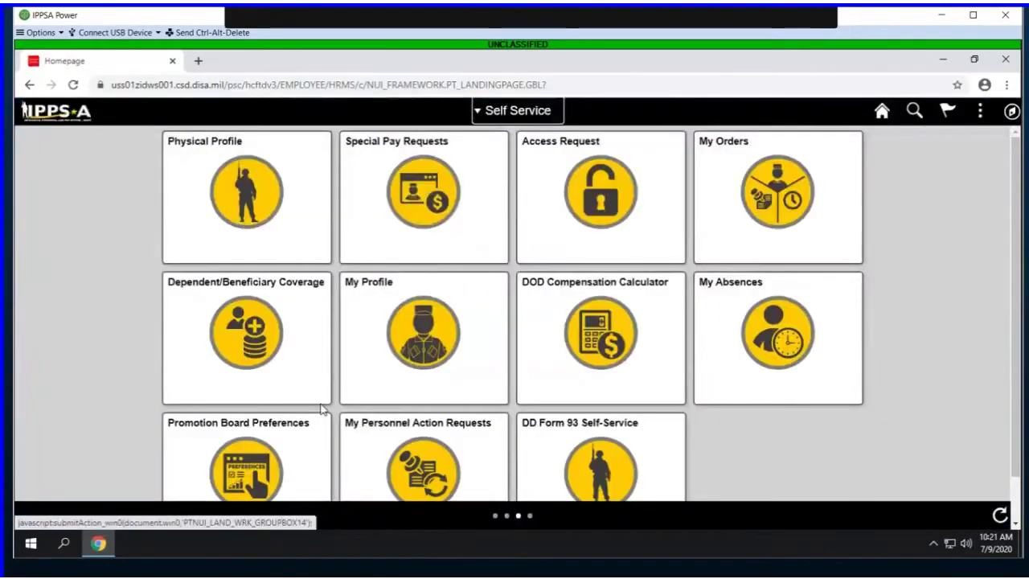
pyautogui.click(515, 113)
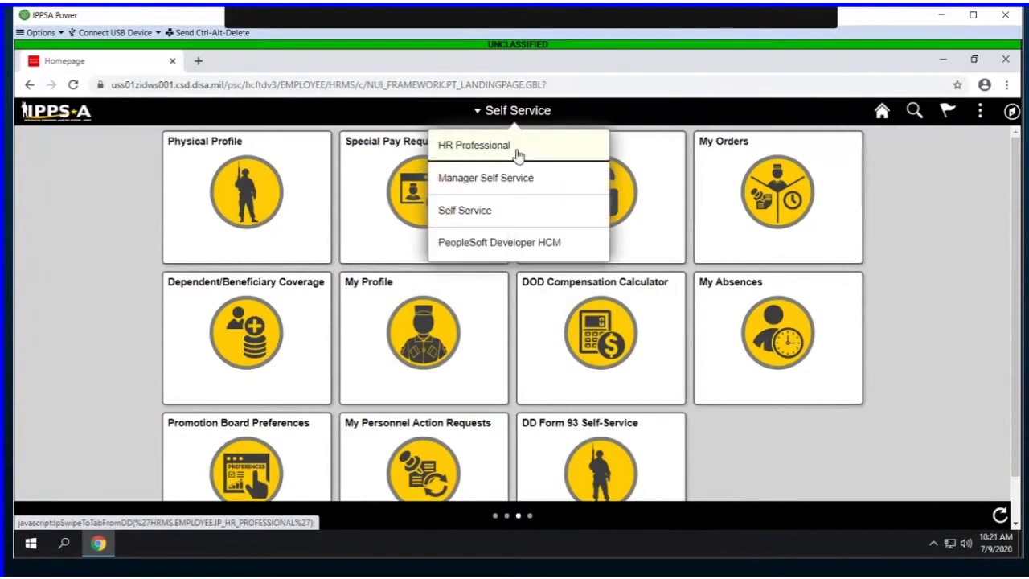
pyautogui.click(517, 153)
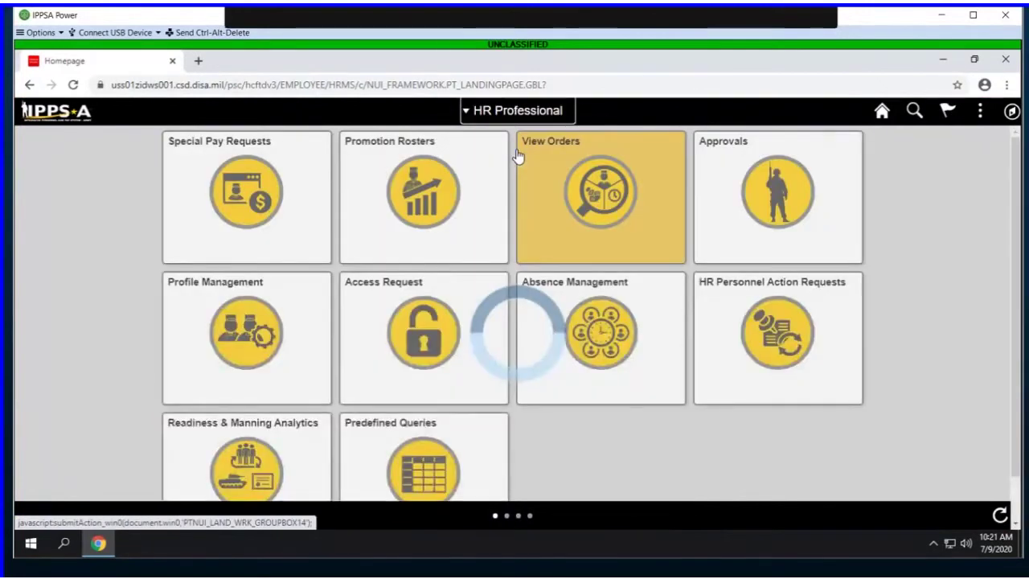
# Step: Find the employee by Empl ID in Profile Management and review the CPA certification under Qualifications
pyautogui.click(221, 371)
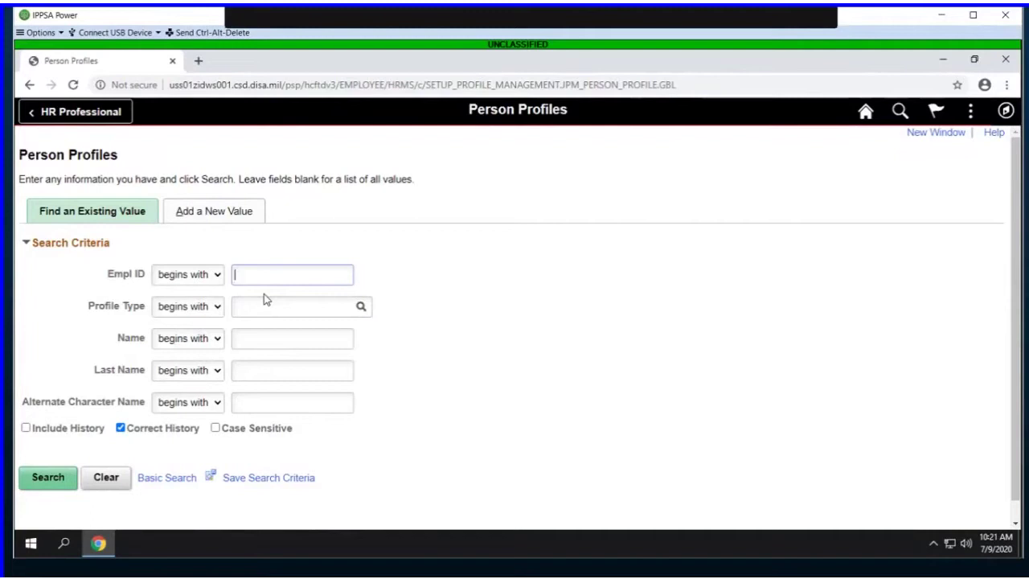
pyautogui.write('0002491757')
pyautogui.press('Return')
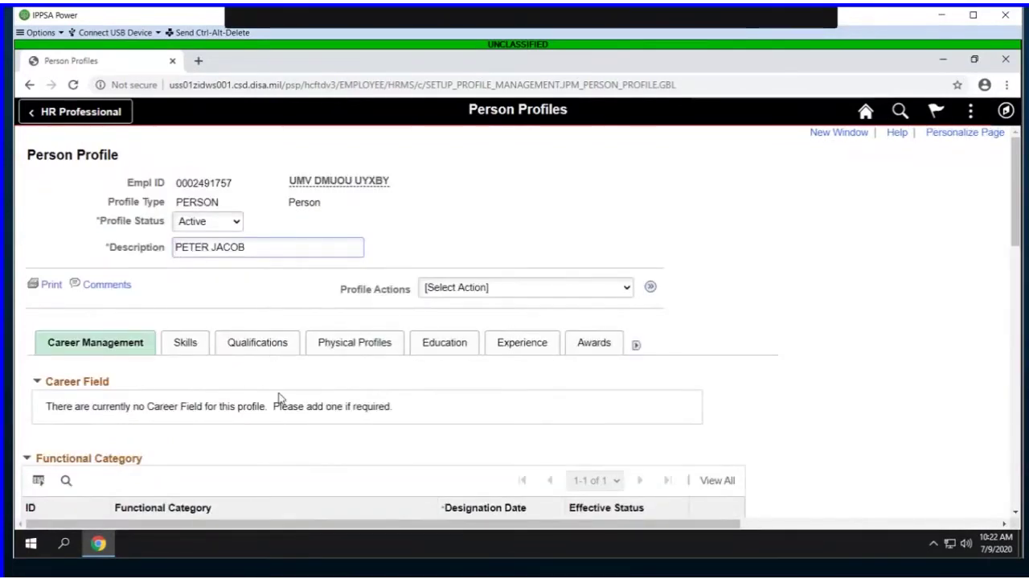
pyautogui.click(278, 348)
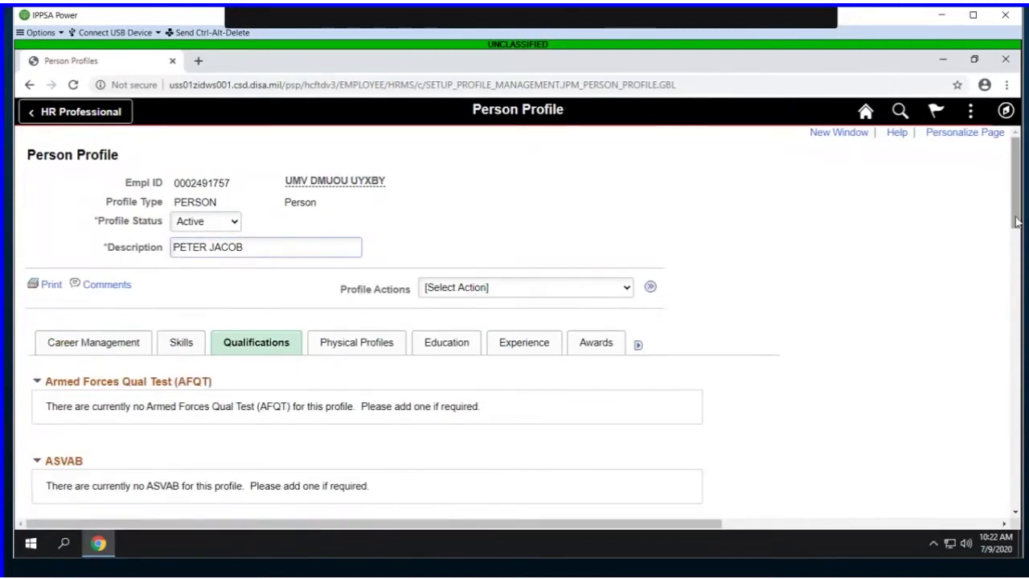
pyautogui.moveTo(1015, 223); pyautogui.dragTo(994, 450)
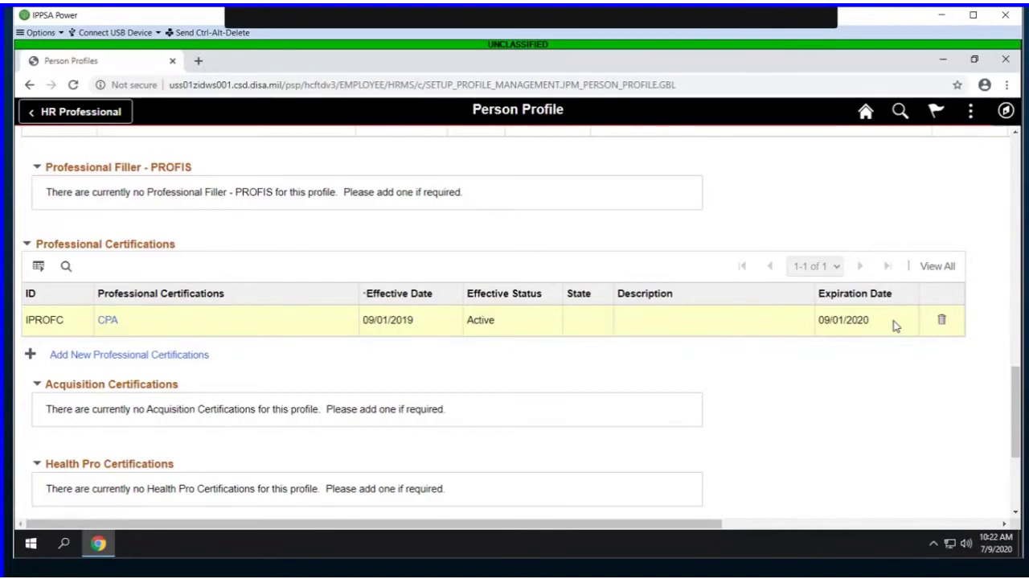
# Step: Sign out from the Actions menu and sign back in with the other user's ID and password
pyautogui.click(1006, 112)
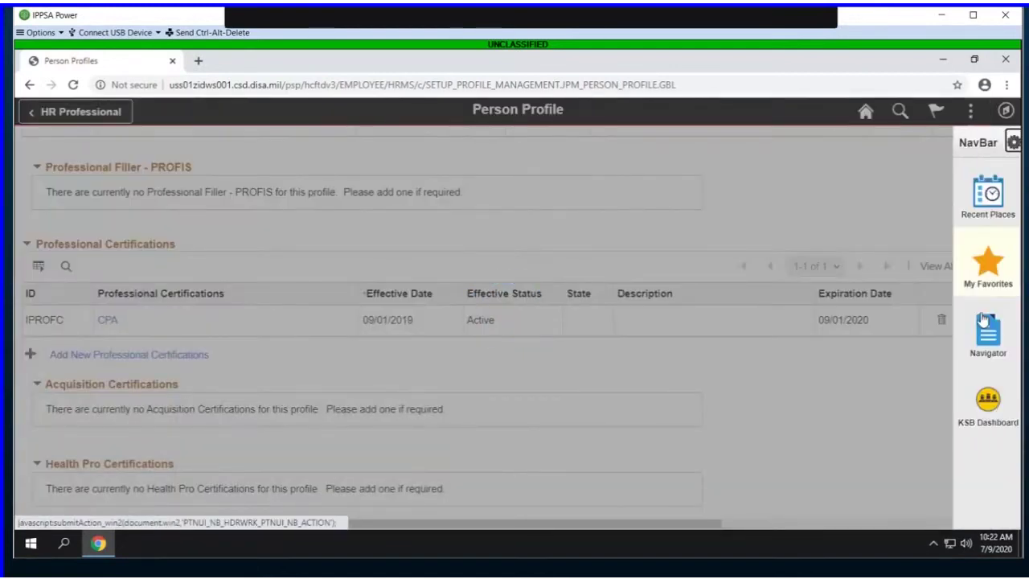
pyautogui.click(971, 112)
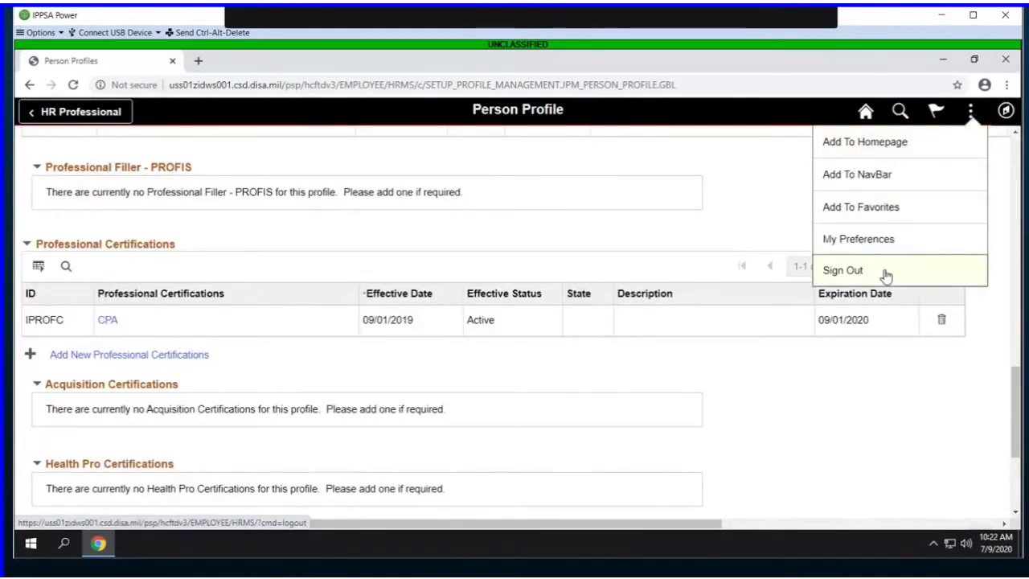
pyautogui.click(885, 275)
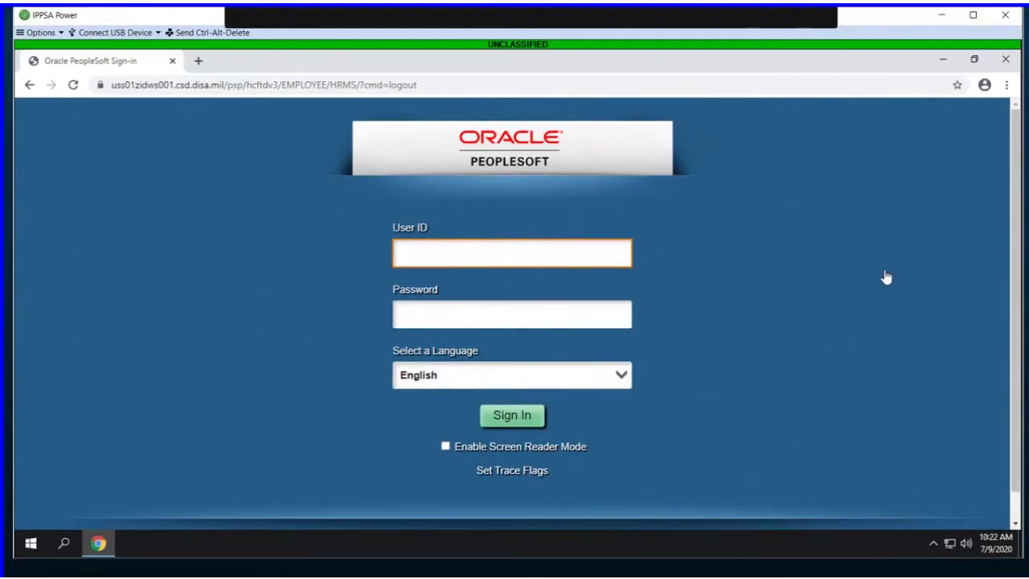
pyautogui.write('AR')
pyautogui.click(615, 306)
pyautogui.press('Return')
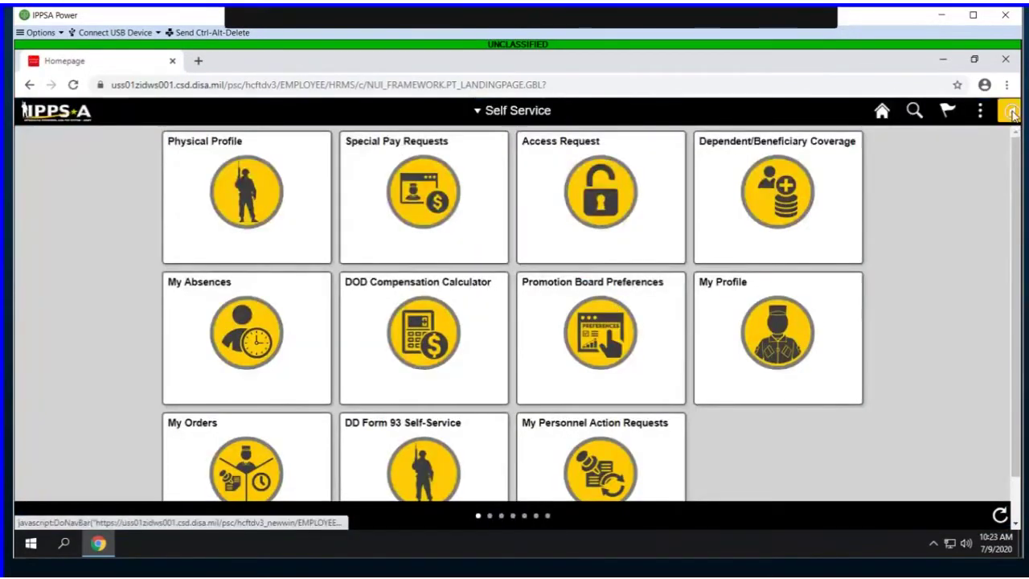
# Step: Navigate to Enterprise Components > Events & Notifications > Alerts > Run Alerts
pyautogui.click(1012, 113)
pyautogui.click(988, 333)
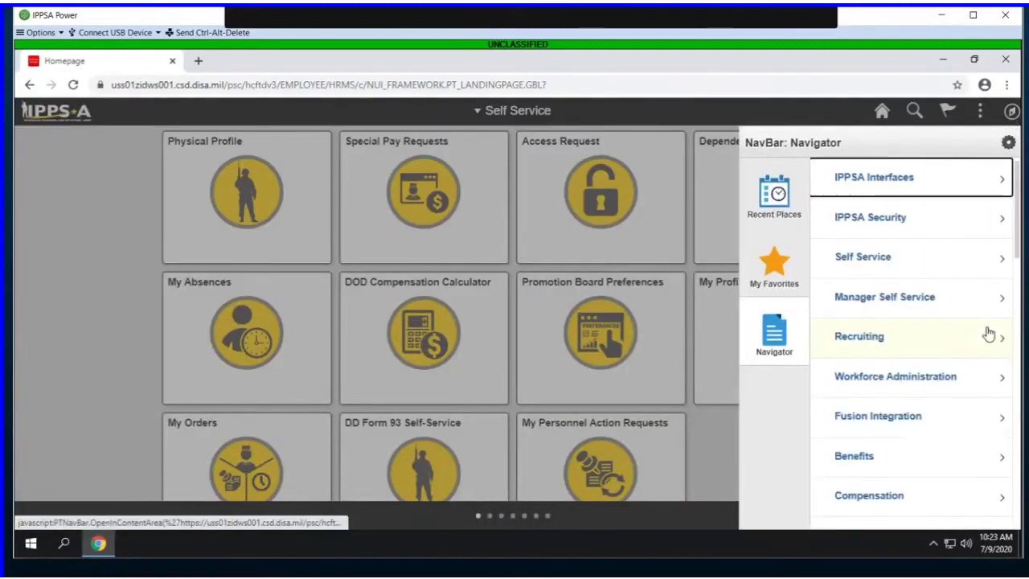
pyautogui.scroll(-10, 988, 334)
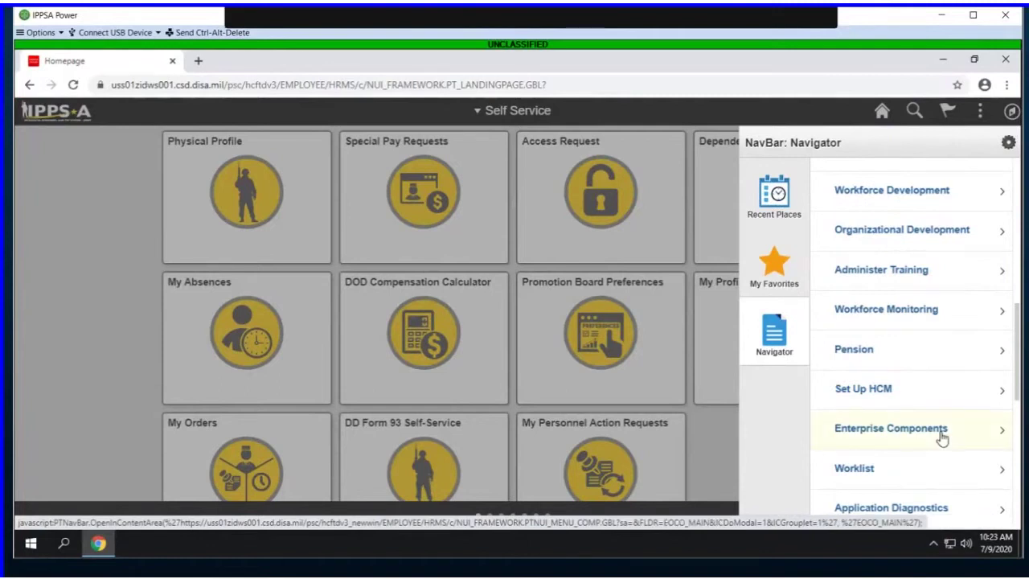
pyautogui.click(942, 437)
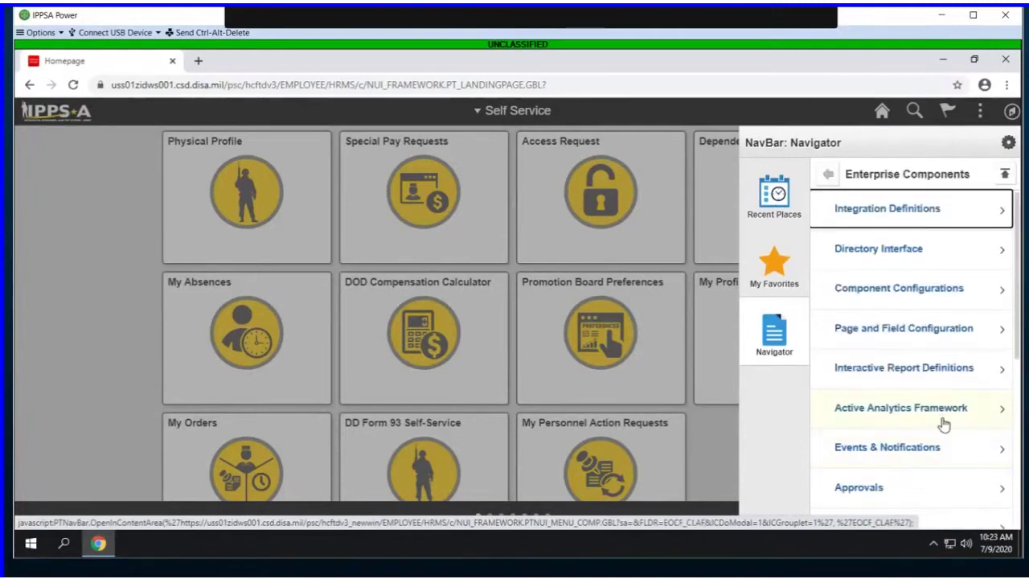
pyautogui.click(937, 450)
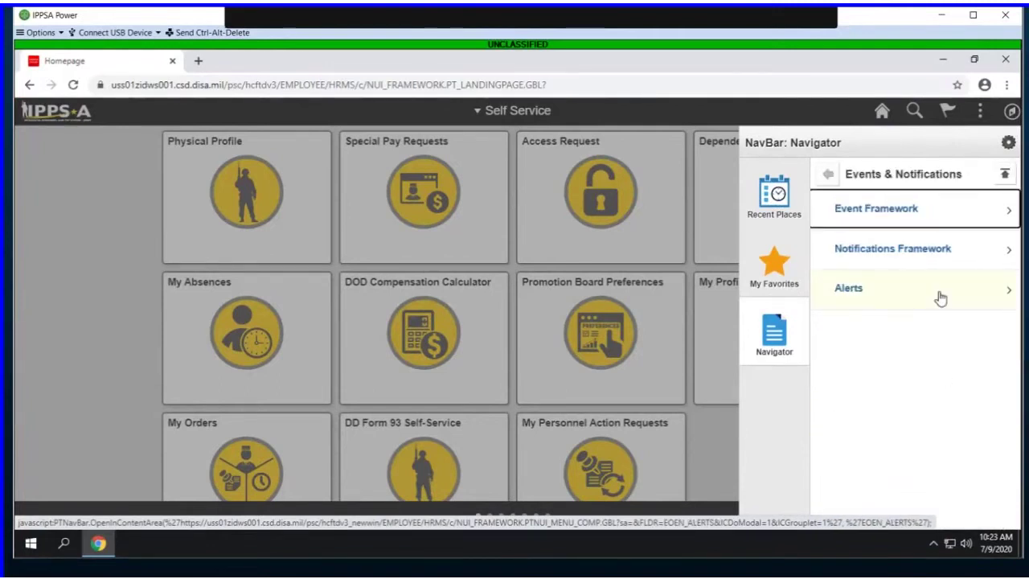
pyautogui.click(940, 297)
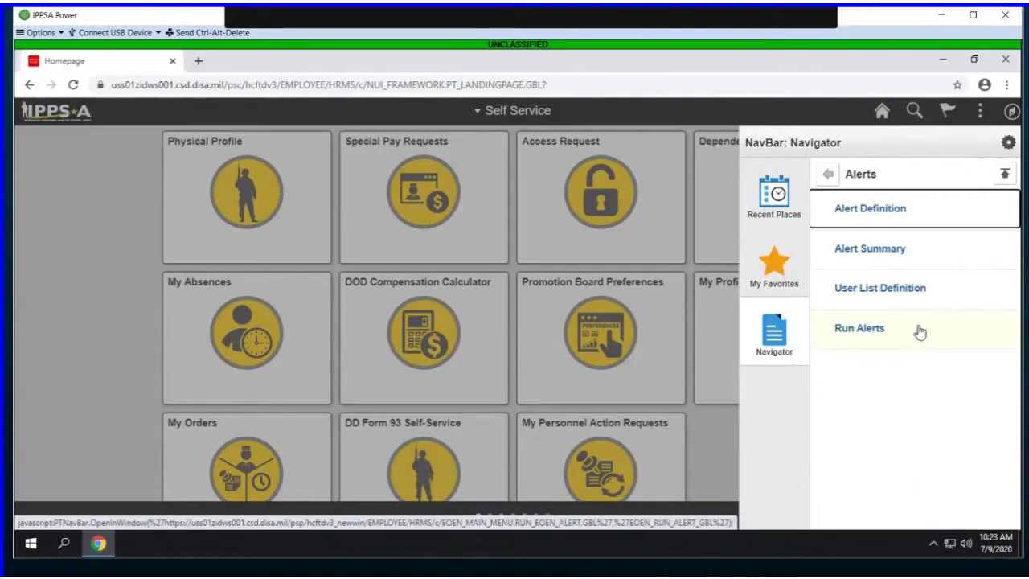
pyautogui.click(920, 332)
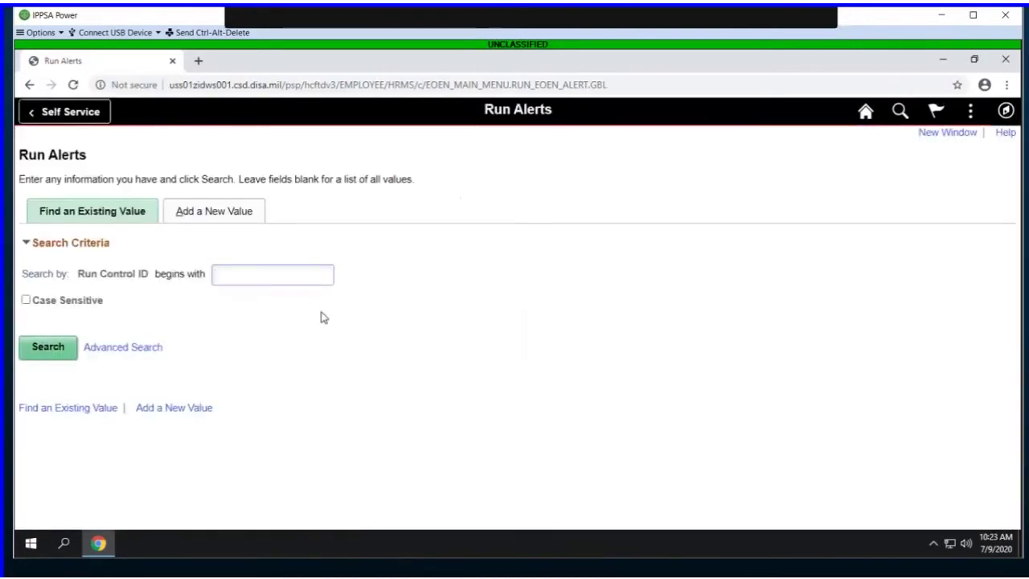
# Step: Run the alerts process for run control KH and refresh Process Monitor until it shows Processing
pyautogui.write('KH')
pyautogui.click(58, 352)
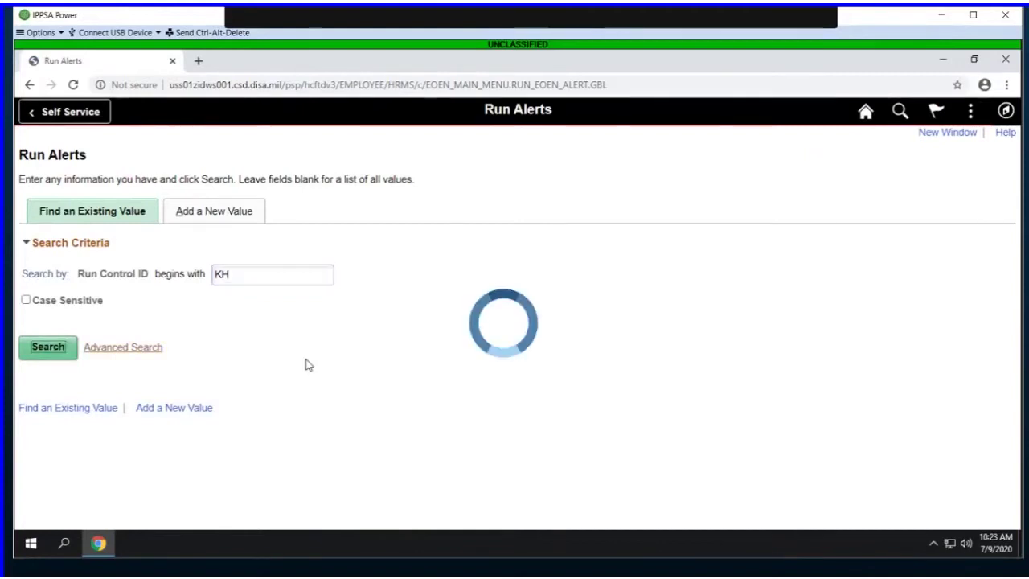
pyautogui.click(729, 185)
pyautogui.click(543, 182)
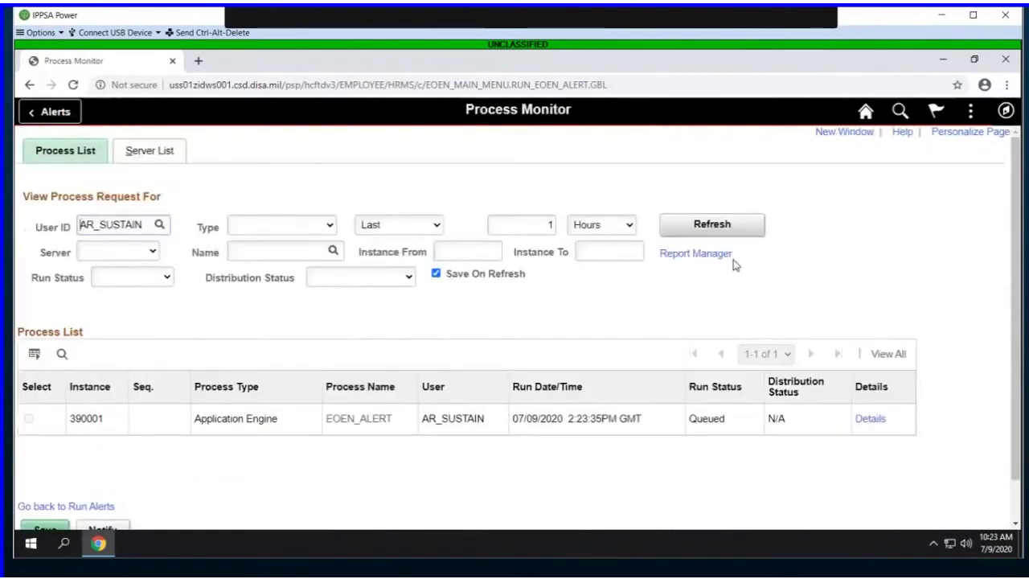
pyautogui.click(733, 232)
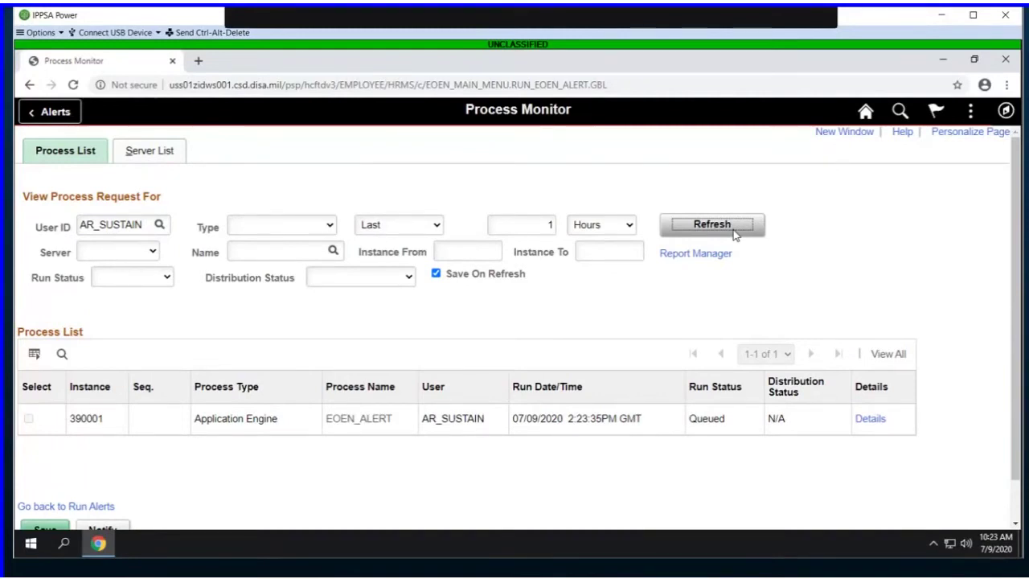
pyautogui.click(734, 232)
pyautogui.click(733, 232)
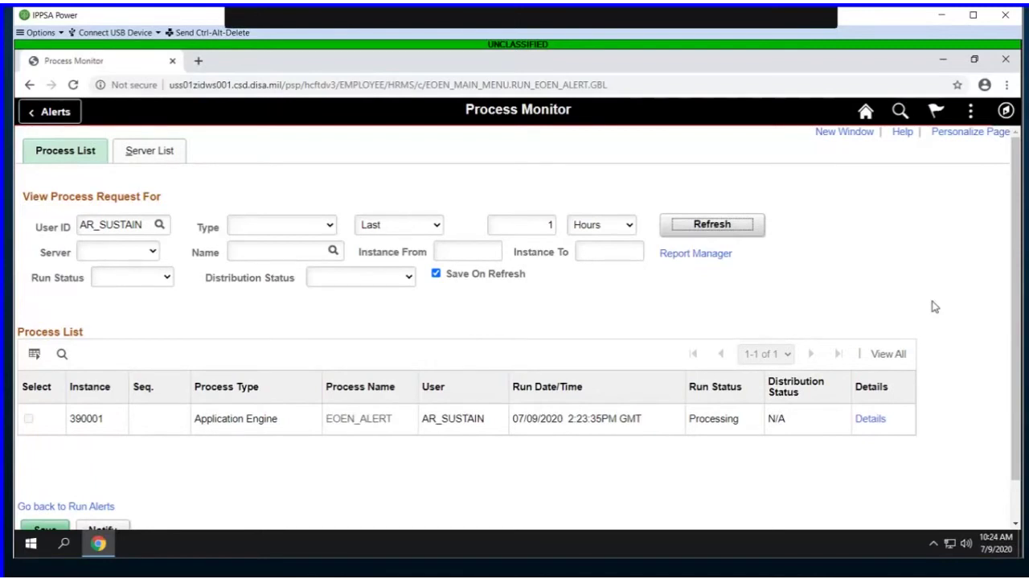
# Step: Sign out and sign back in with the HR professional user ID and password
pyautogui.click(970, 110)
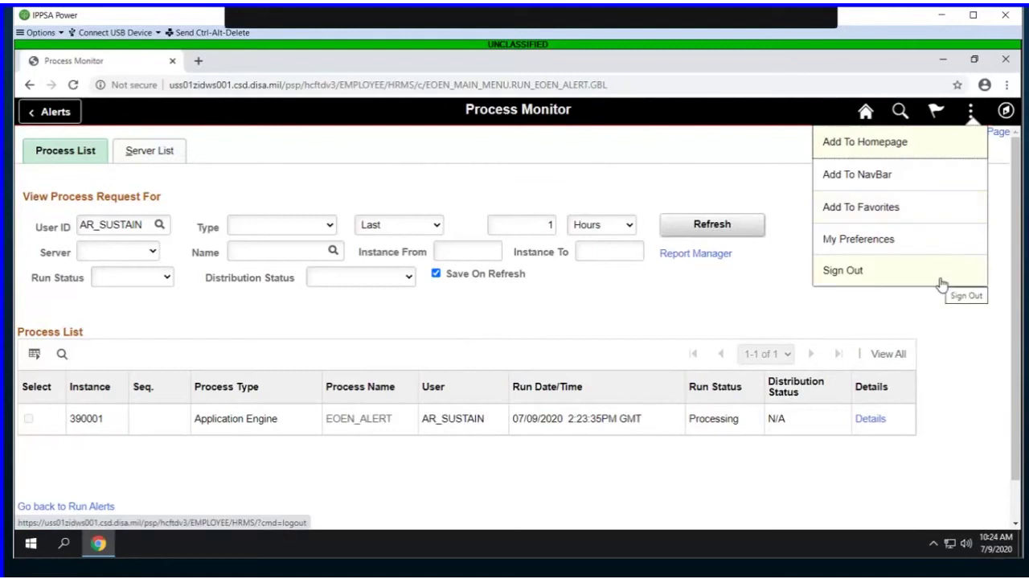
pyautogui.click(942, 282)
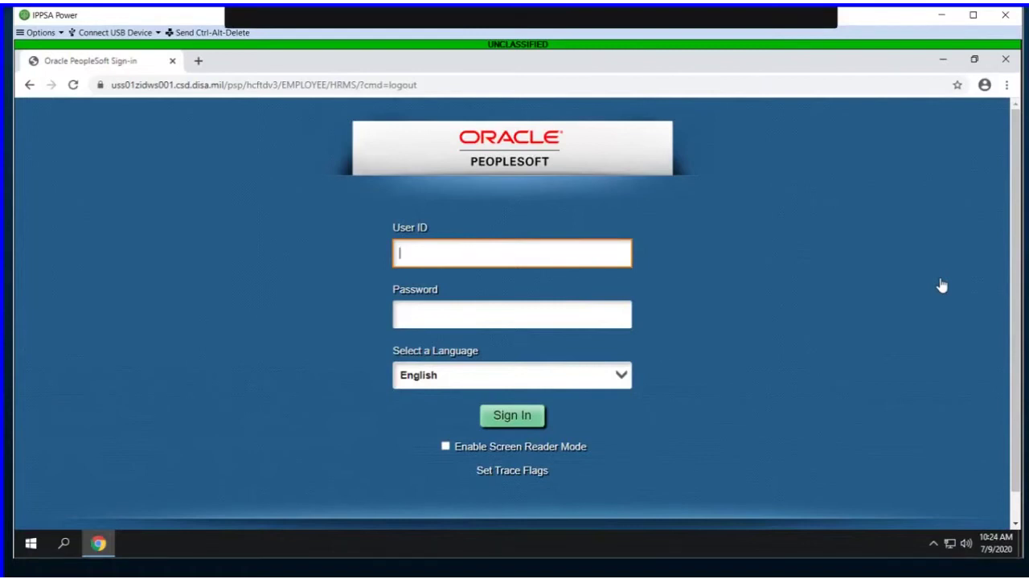
pyautogui.write('AC_HRPRO')
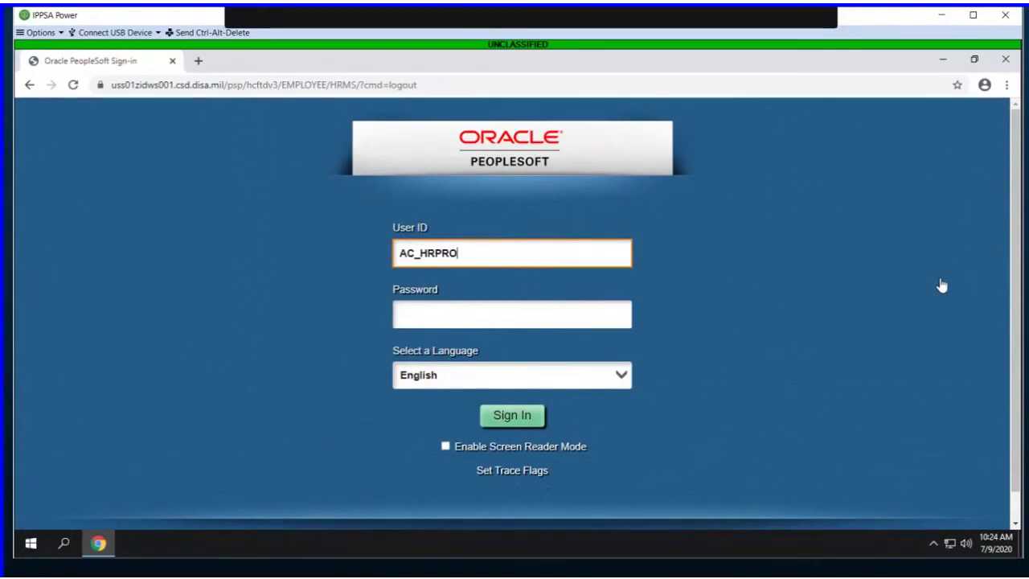
pyautogui.write('F5')
pyautogui.click(606, 323)
pyautogui.write('******')
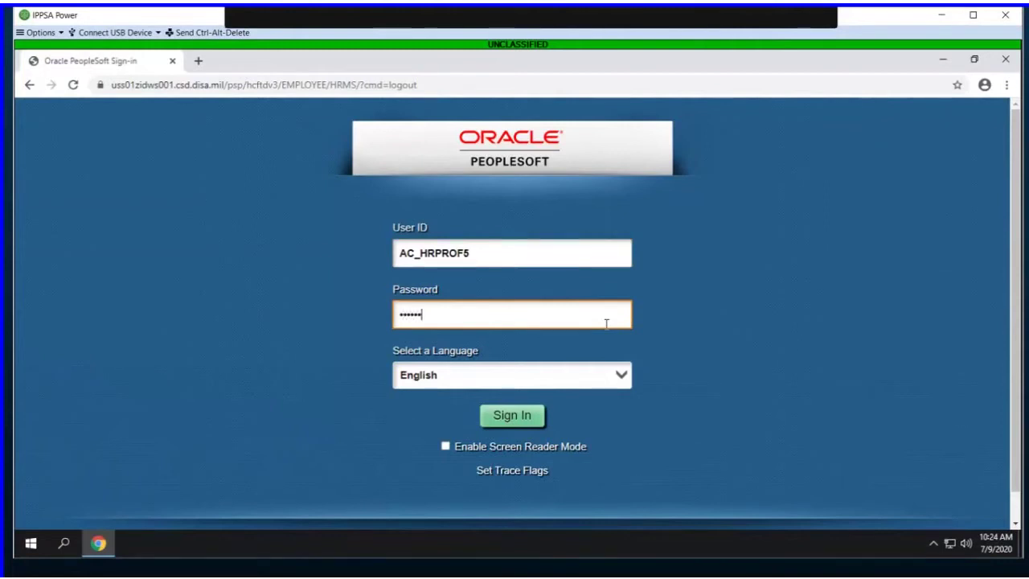
pyautogui.write('**')
pyautogui.press('Return')
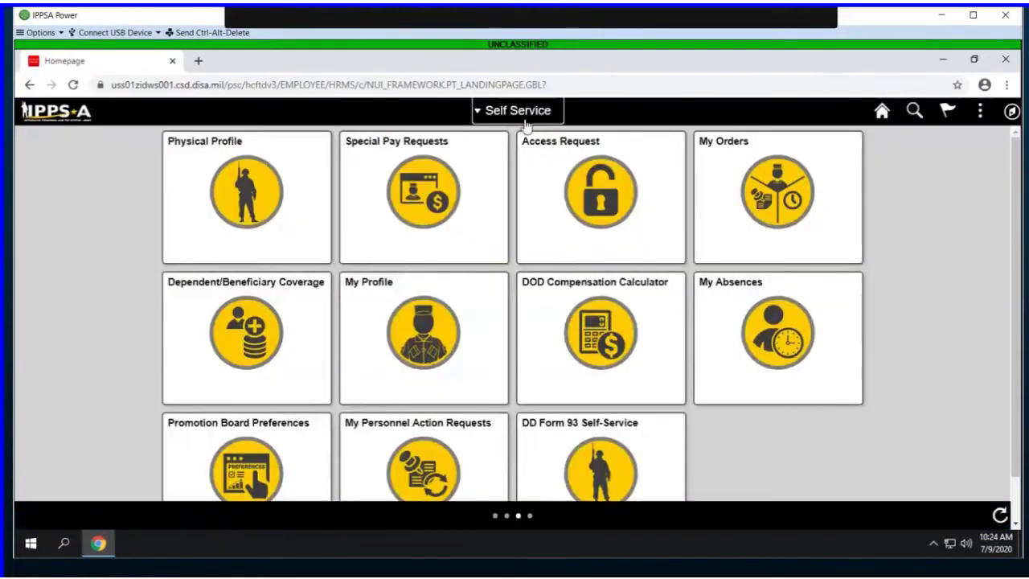
# Step: Switch to HR Professional and open the employee's Person Profile by Empl ID, revealing the later tabs
pyautogui.click(527, 112)
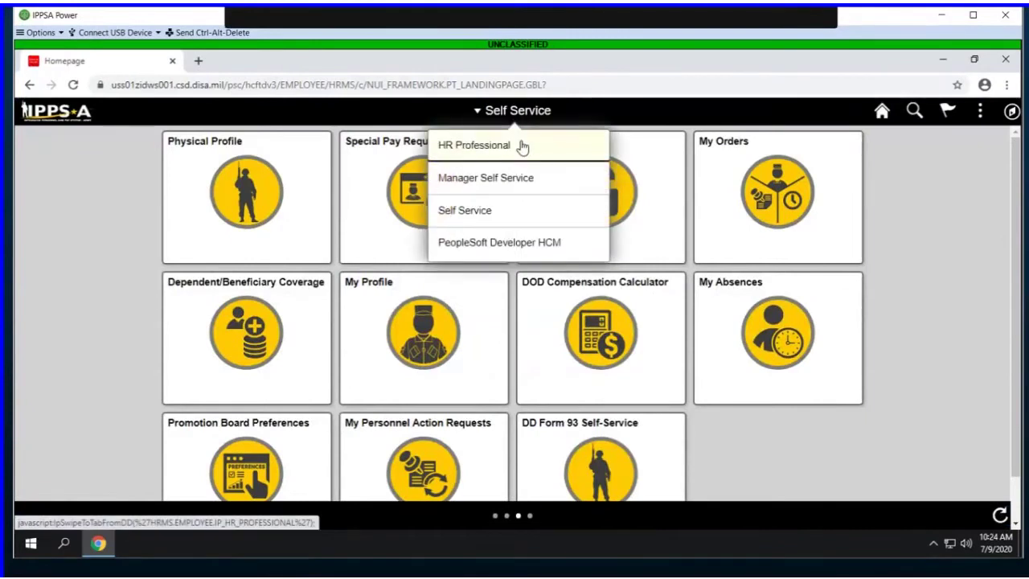
pyautogui.click(523, 147)
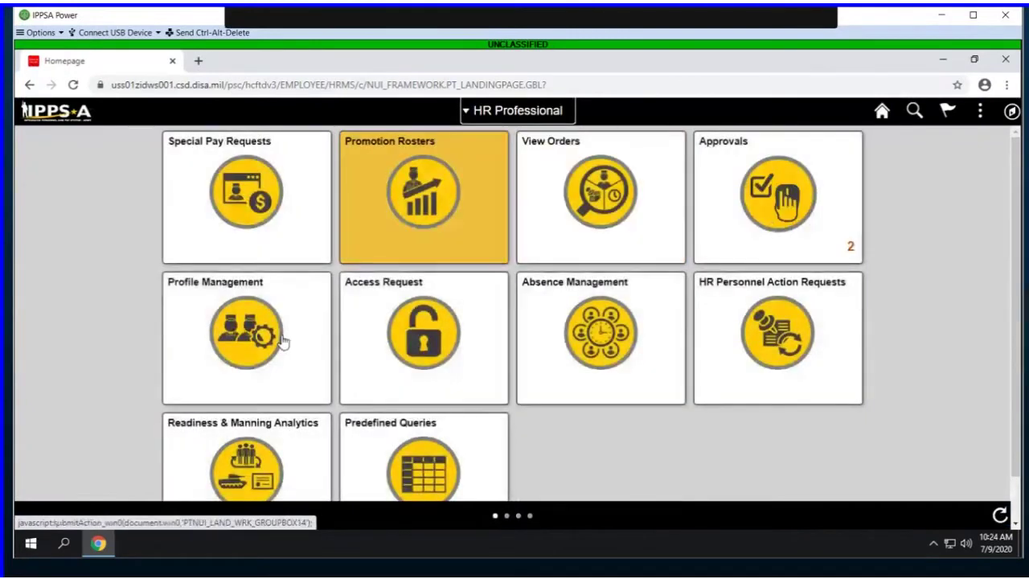
pyautogui.click(232, 352)
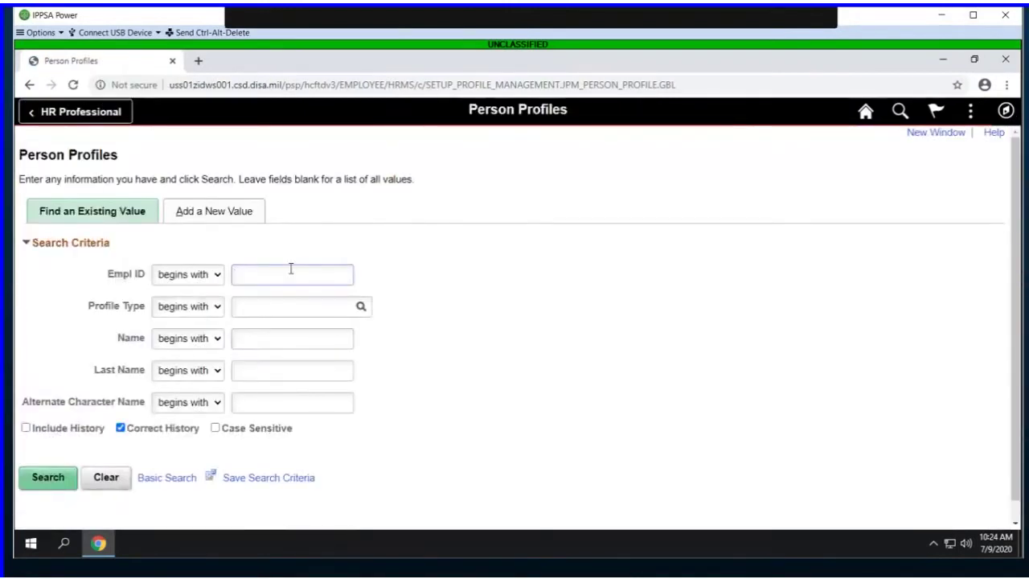
pyautogui.write('0002562652')
pyautogui.press('Return')
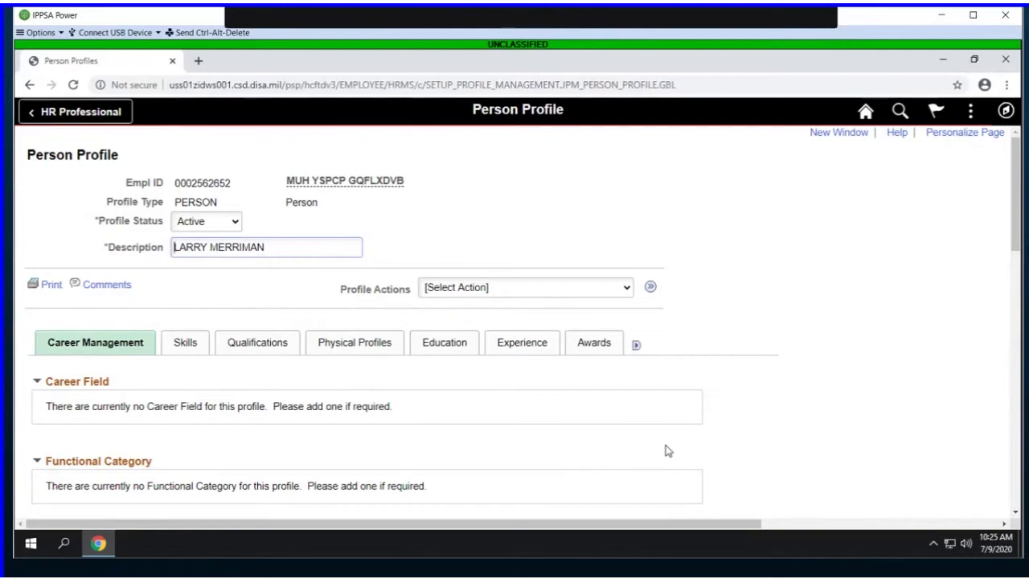
pyautogui.click(636, 347)
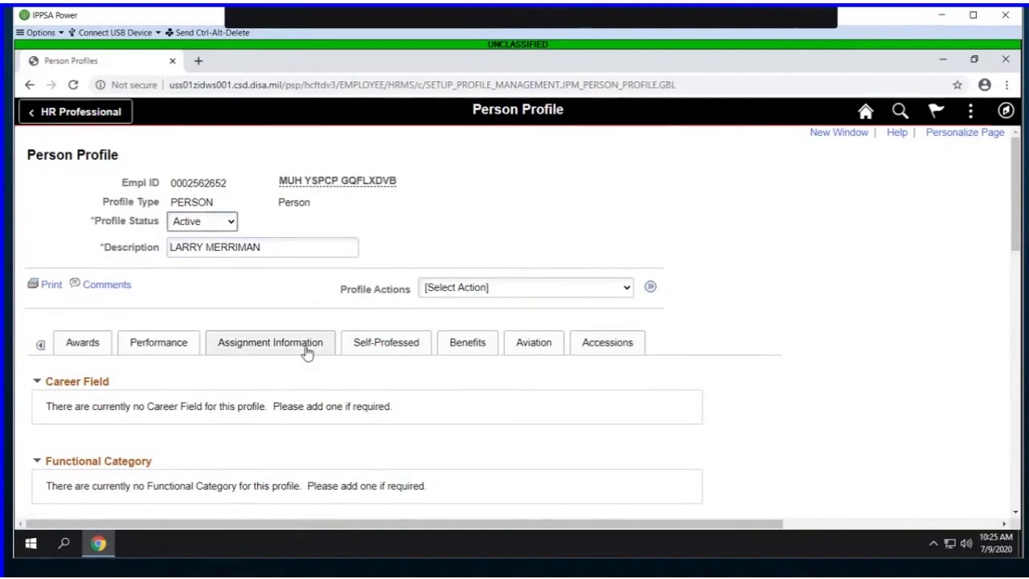
# Step: Add AIRBORNE DUTY PREFERRED (ACADP) as a Special Duty Interest under Assignment Information and save
pyautogui.click(306, 351)
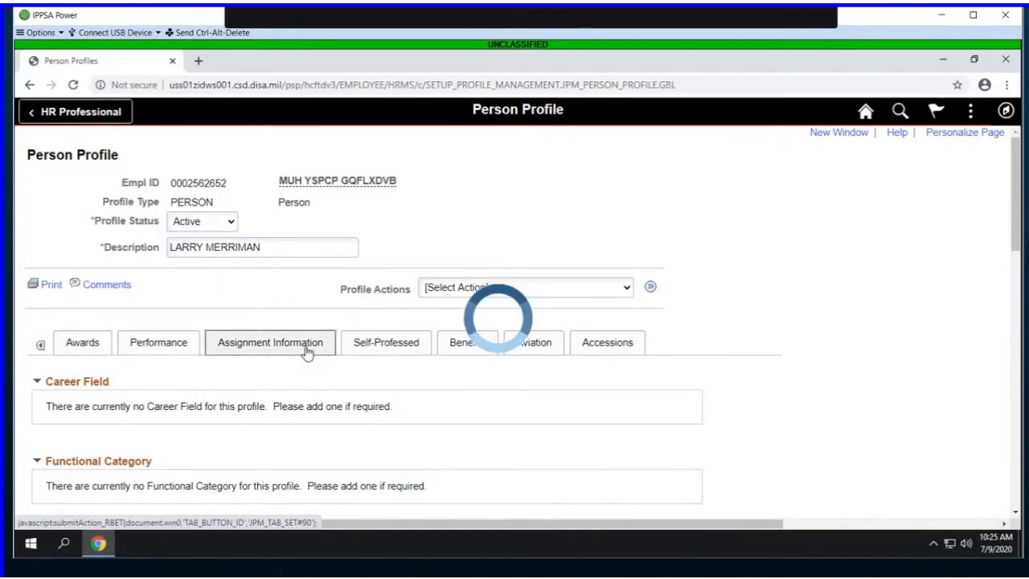
pyautogui.scroll(-6, 306, 351)
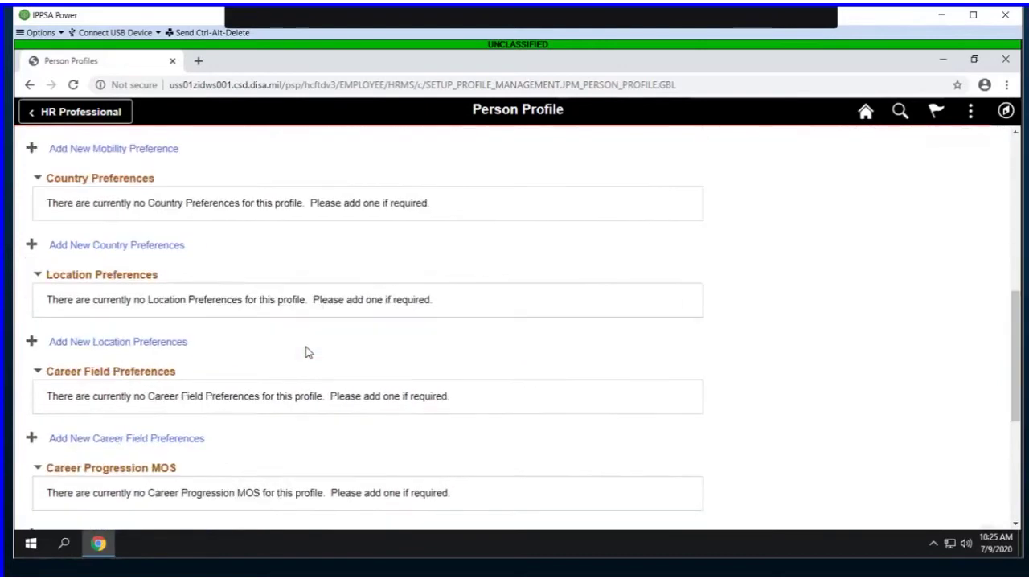
pyautogui.scroll(-2, 306, 351)
pyautogui.scroll(-2, 306, 351)
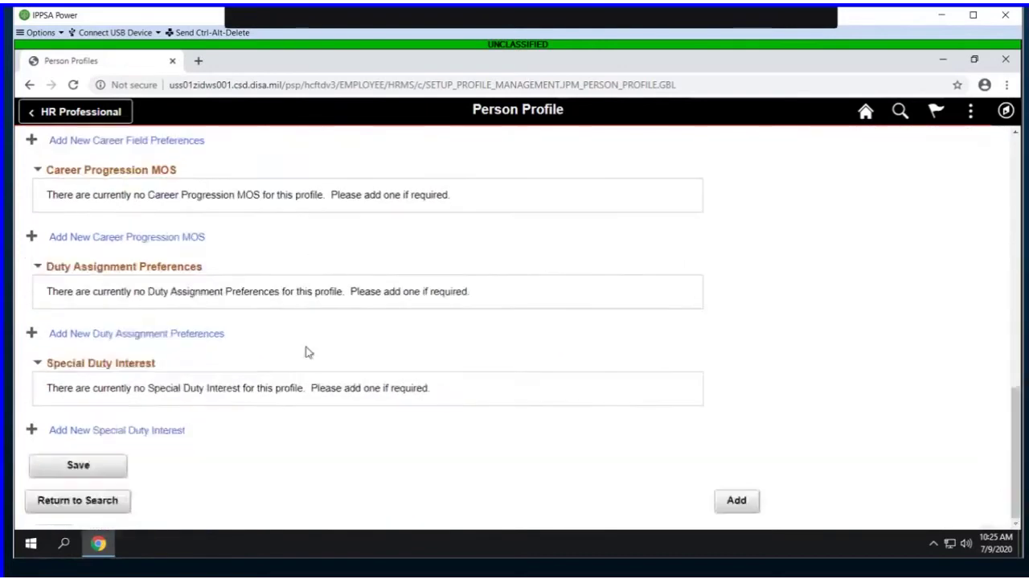
pyautogui.click(171, 435)
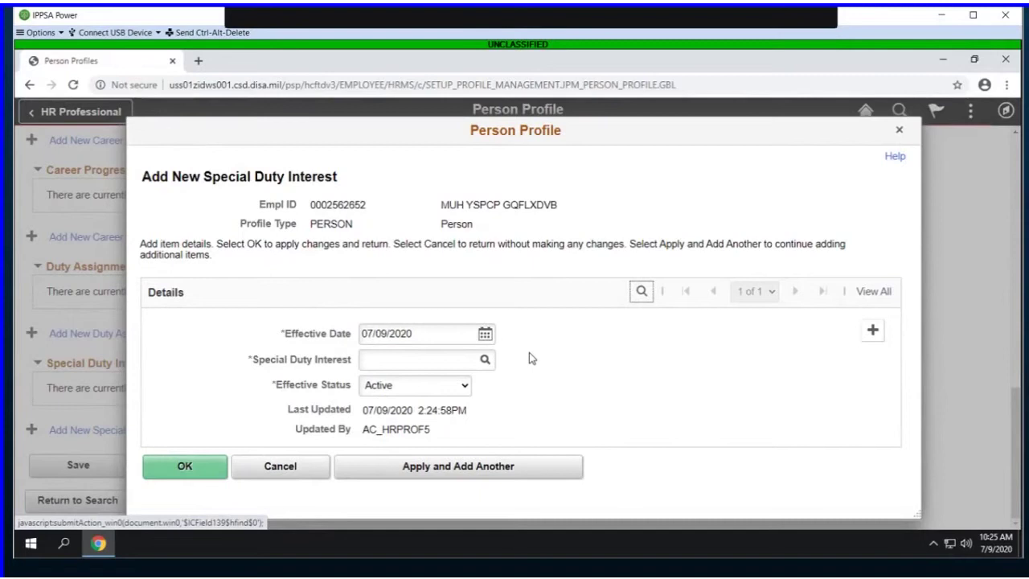
pyautogui.click(485, 359)
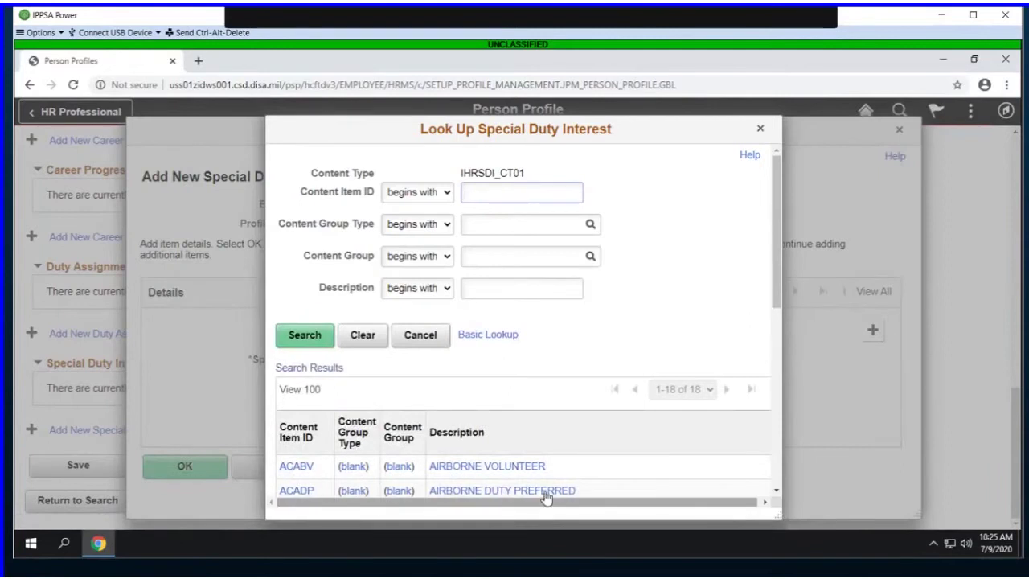
pyautogui.click(546, 497)
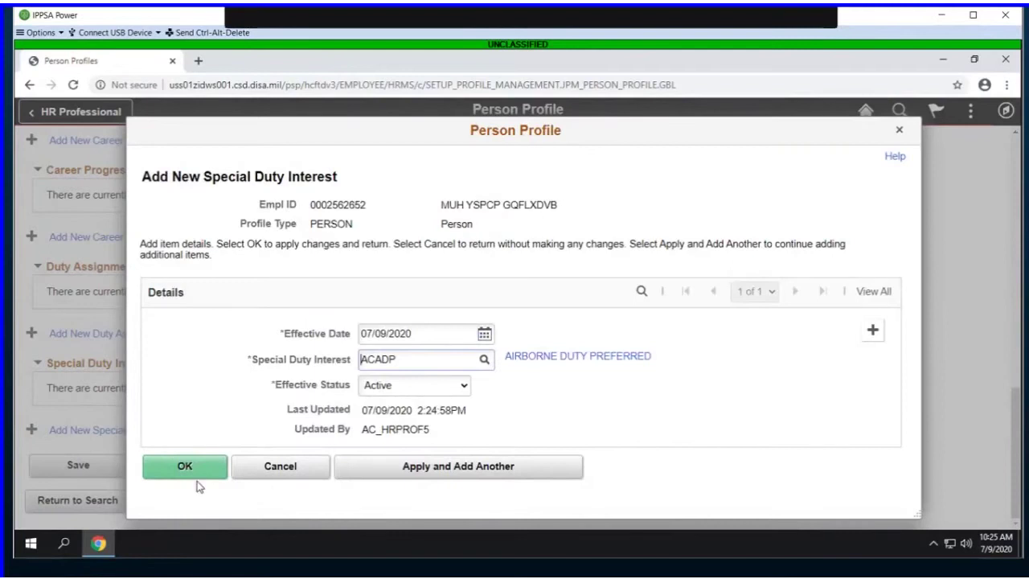
pyautogui.click(201, 471)
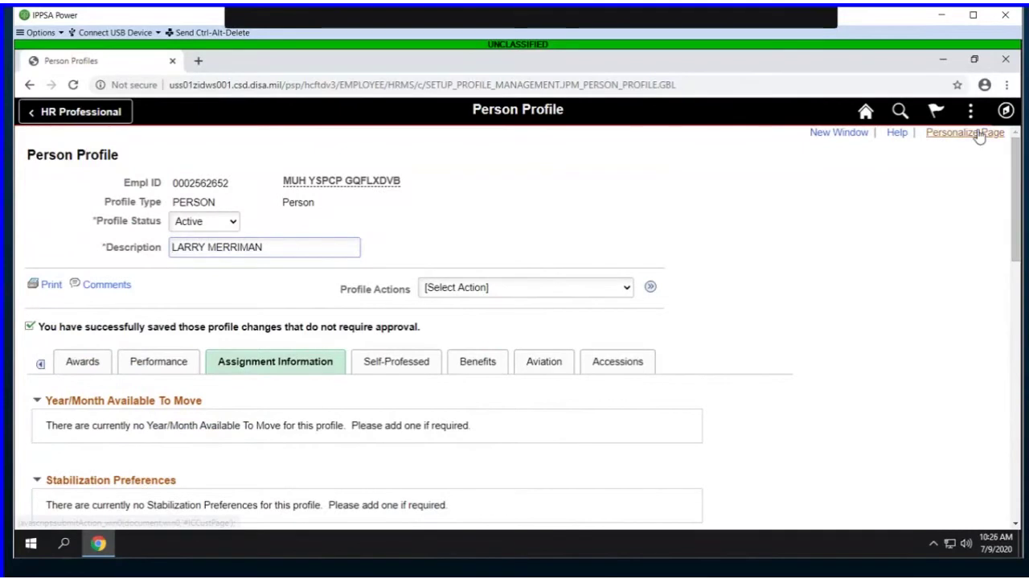
# Step: Sign out of the HR account and sign in with the service member's credentials
pyautogui.click(970, 111)
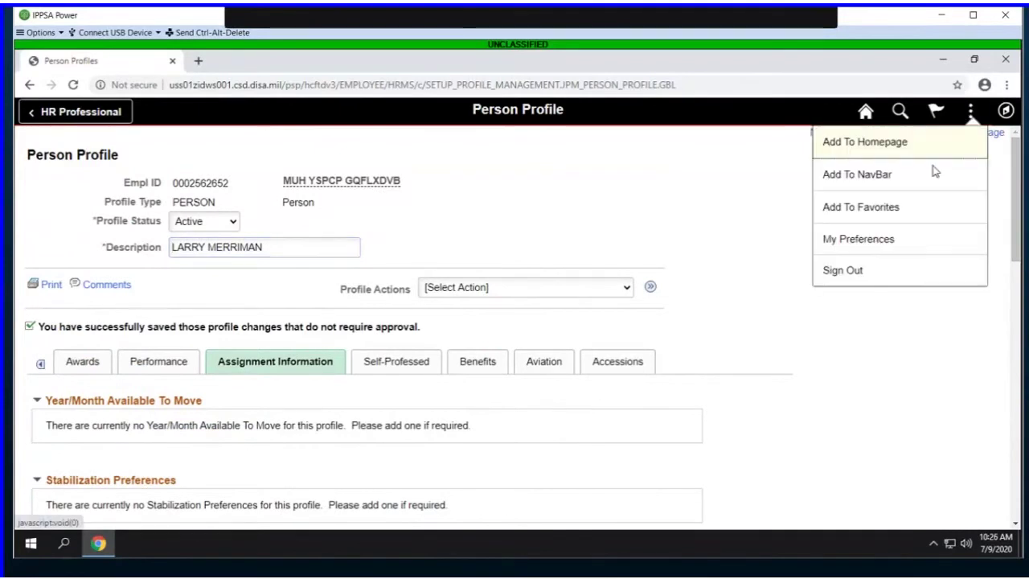
pyautogui.click(879, 272)
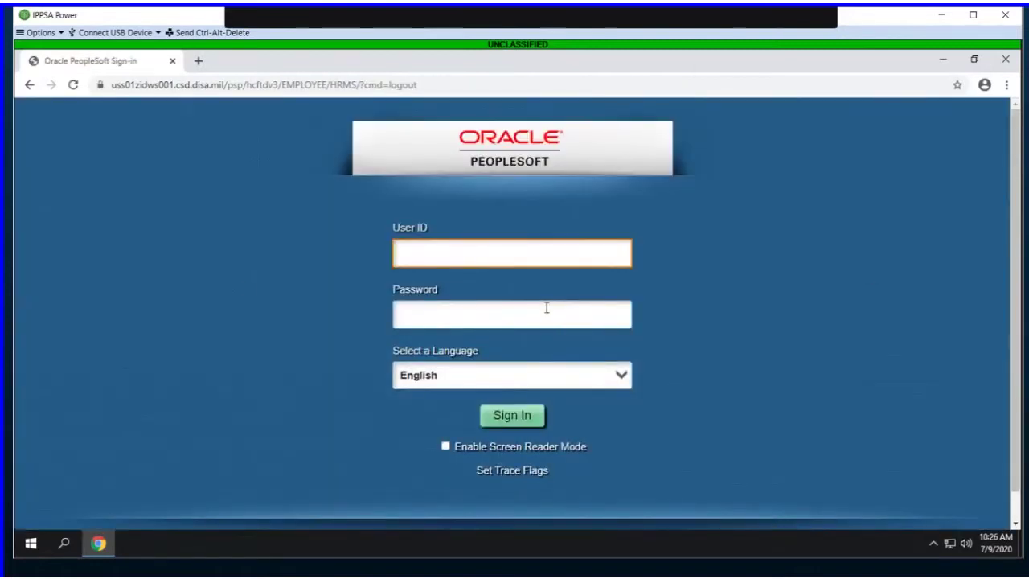
pyautogui.click(527, 416)
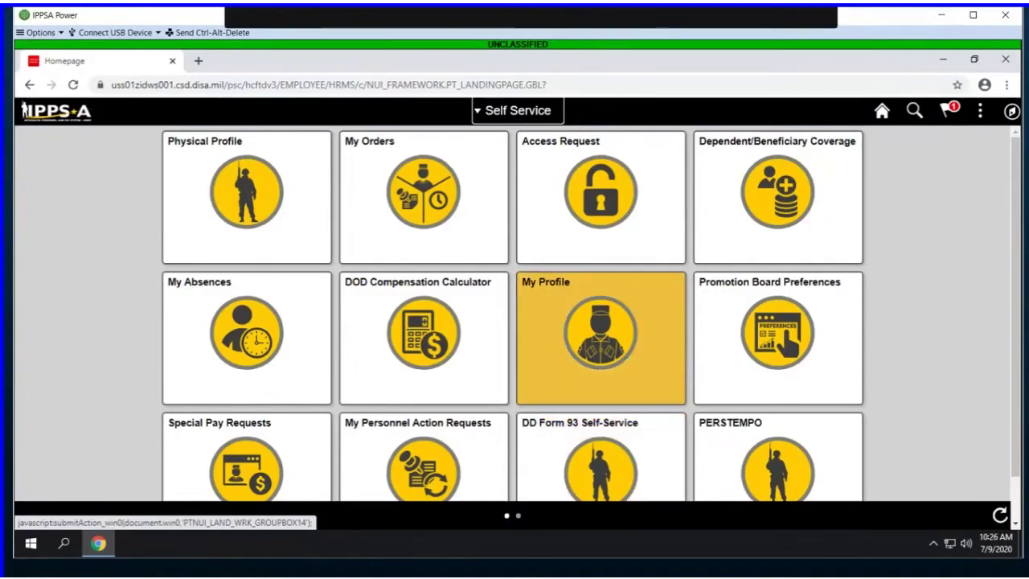
# Step: Open Notifications and view the Alerts (1) tab showing the Talent Profile alert
pyautogui.click(950, 112)
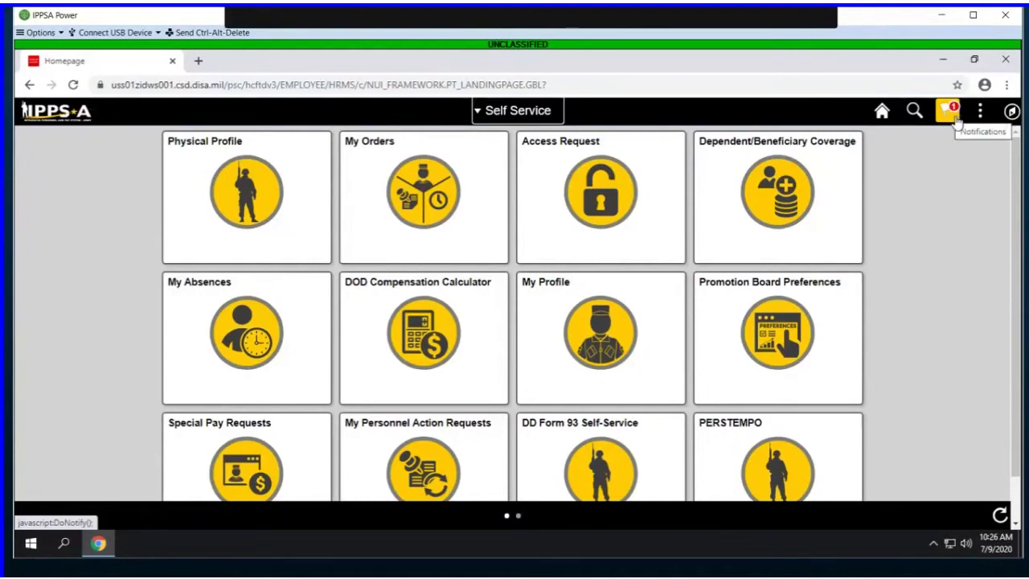
pyautogui.click(952, 114)
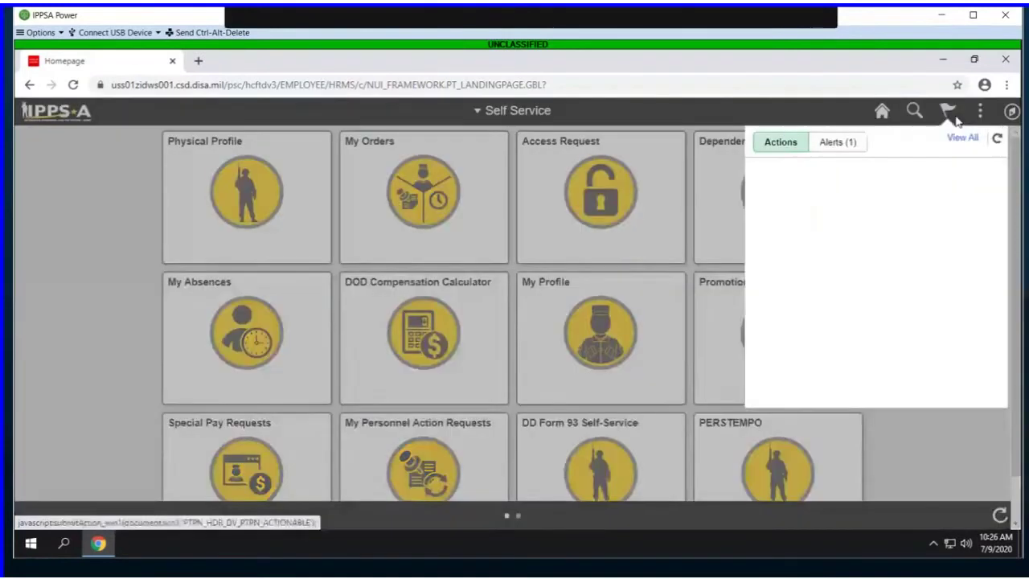
pyautogui.click(824, 151)
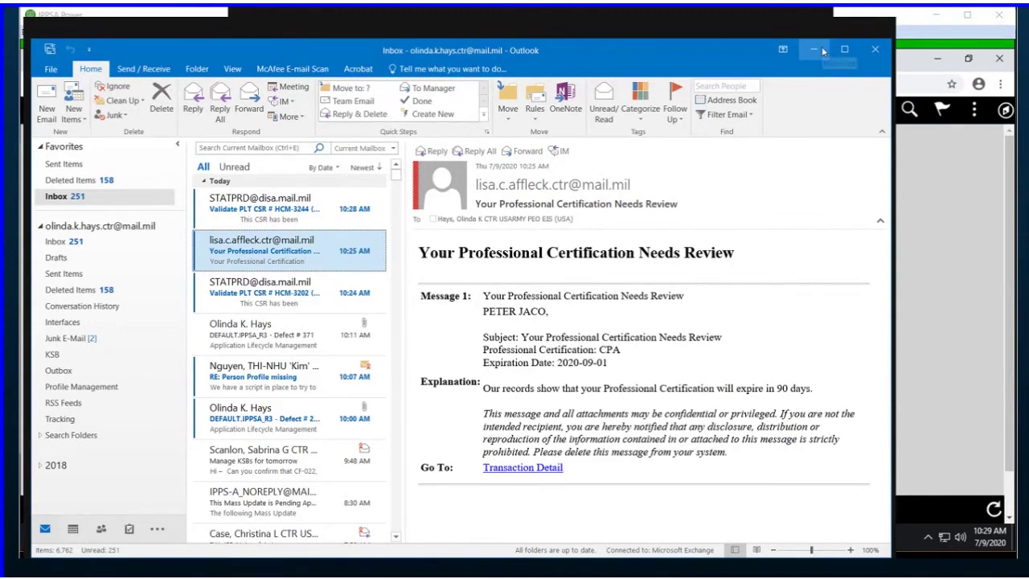
# Step: Minimize Outlook to get back to the IPPS-A Self Service homepage
pyautogui.click(824, 49)
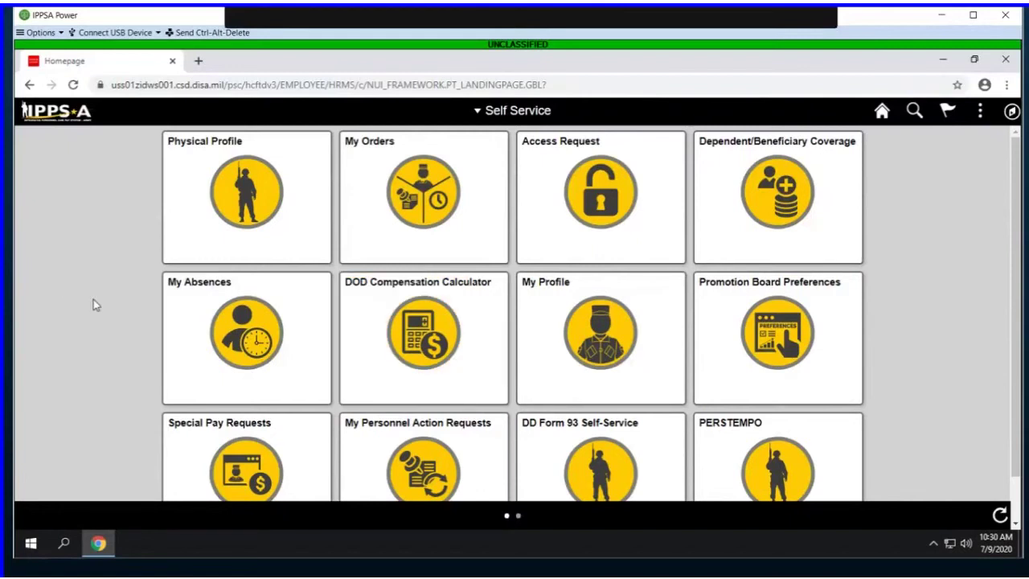
# Step: Open My Profile and launch the member's current Talent Profile in a new tab
pyautogui.scroll(-1, 93, 299)
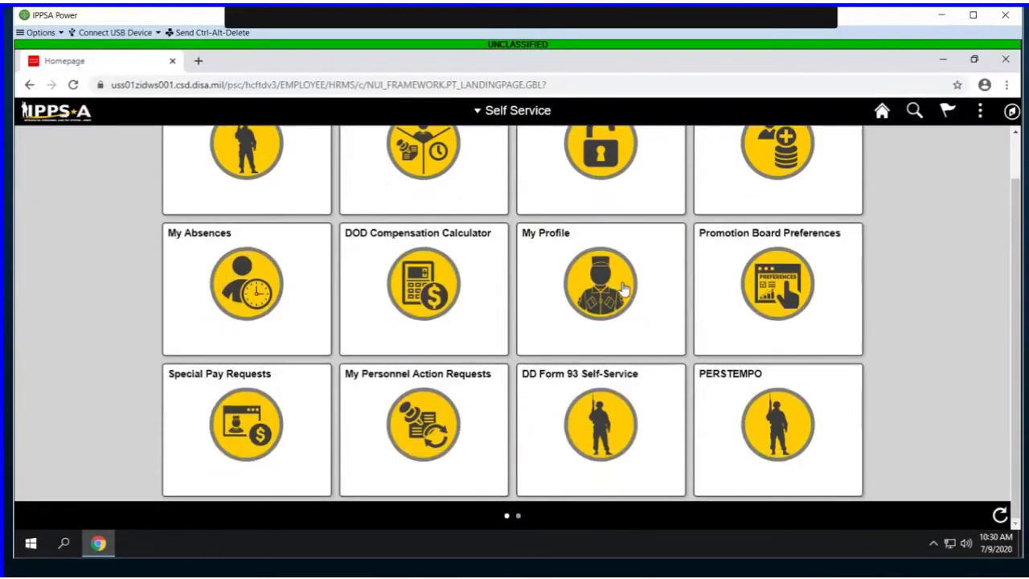
pyautogui.click(625, 283)
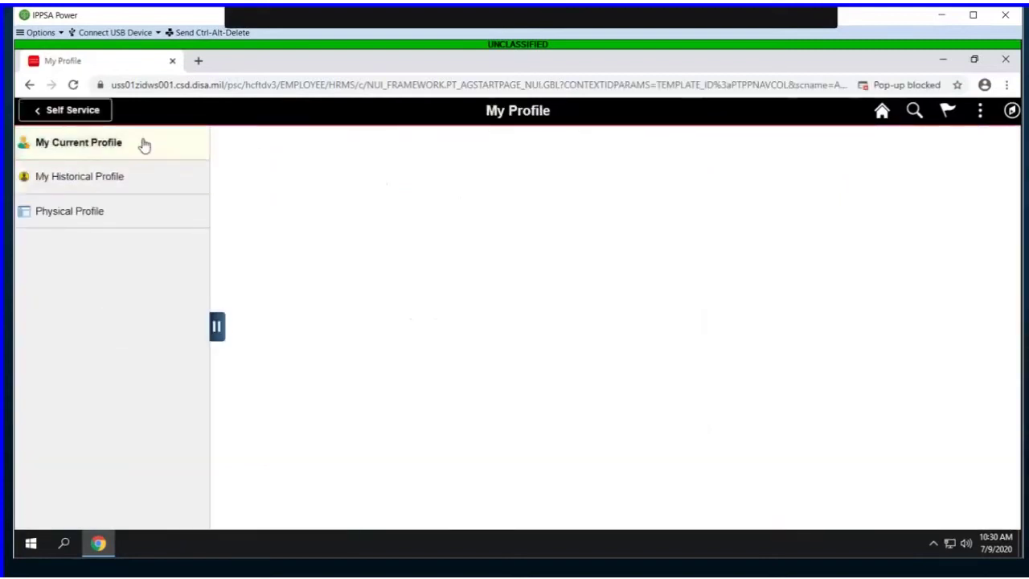
pyautogui.click(142, 145)
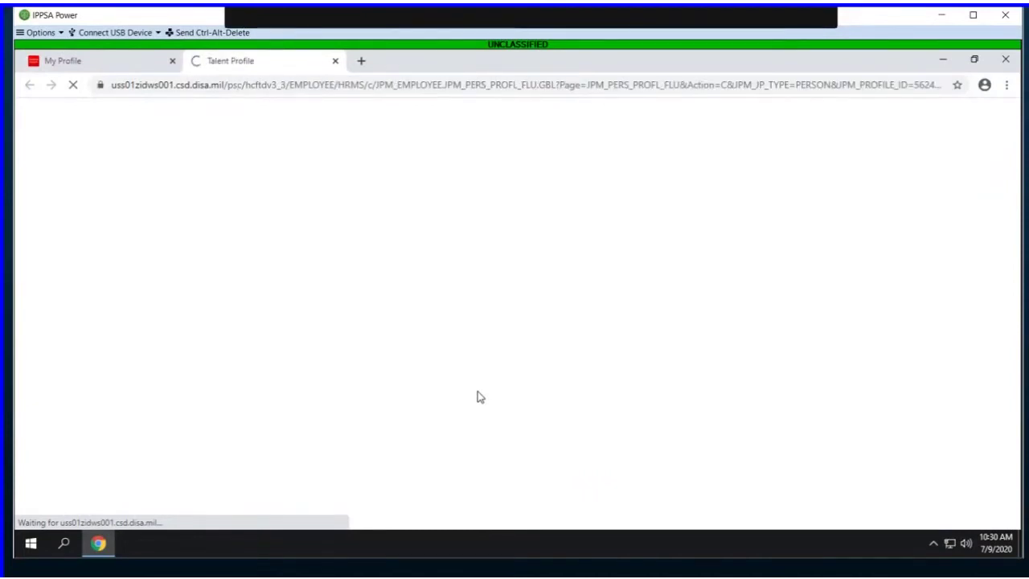
# Step: Under Skills, view the SPECIAL OPERATIONS COMBAT MEDIC (SOCM) Additional Skill Identifier details, then close them
pyautogui.click(74, 517)
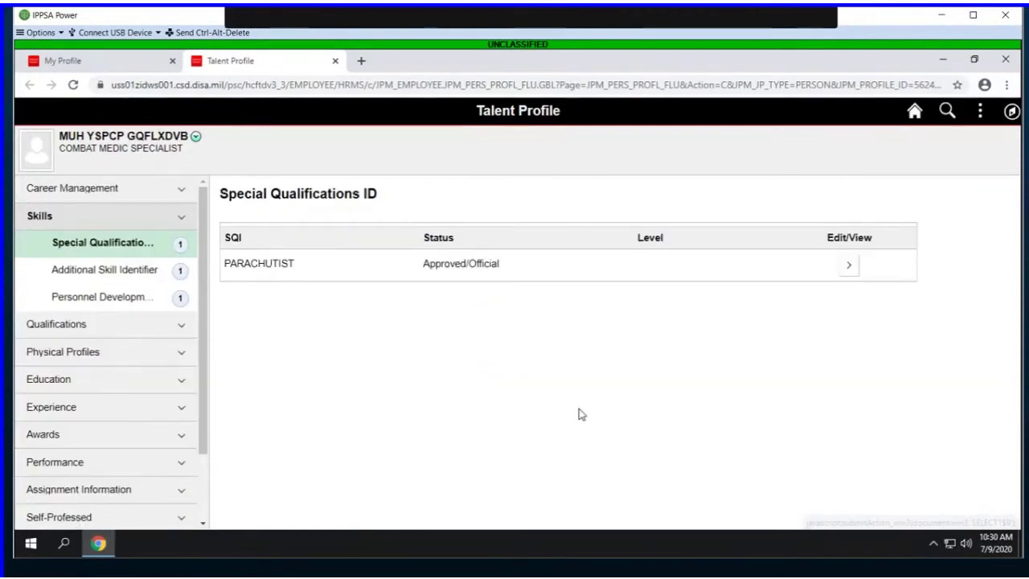
pyautogui.click(134, 271)
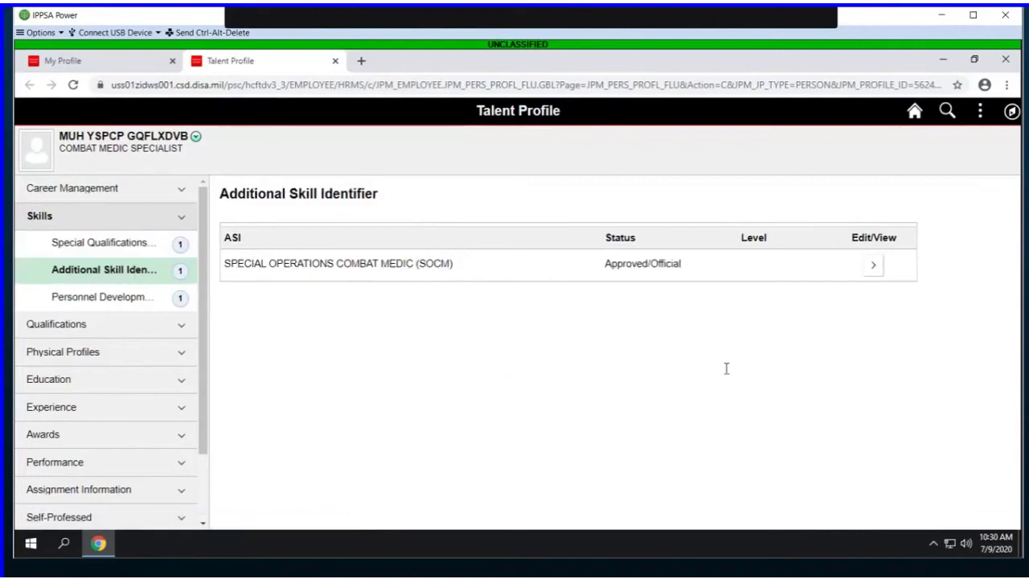
pyautogui.click(870, 267)
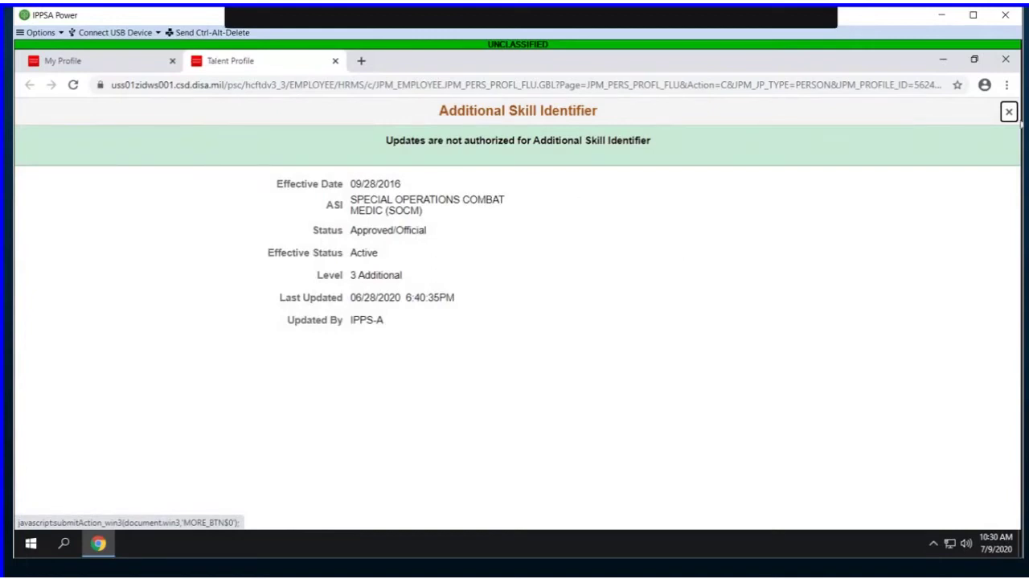
pyautogui.click(1008, 112)
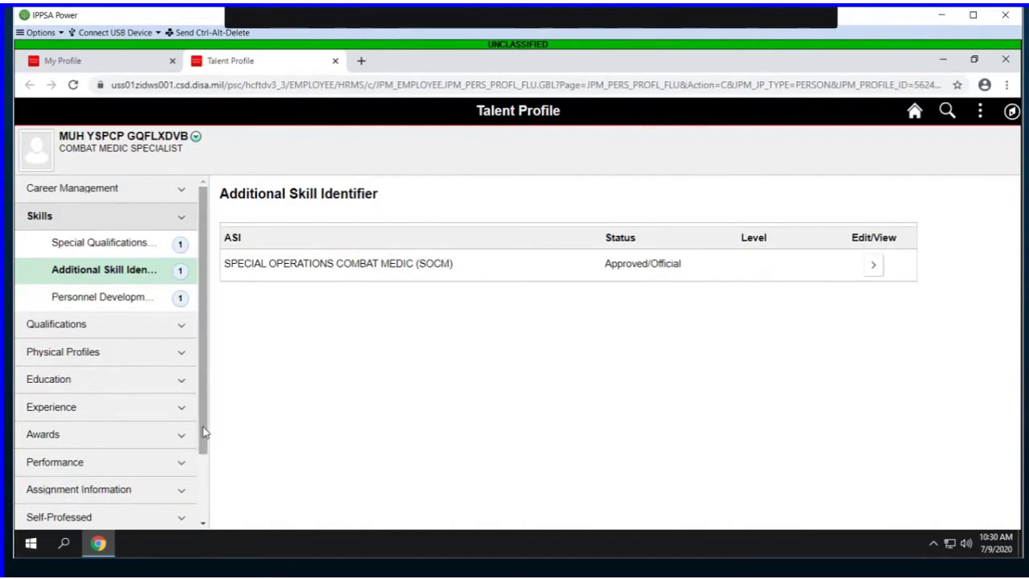
pyautogui.scroll(-2, 203, 432)
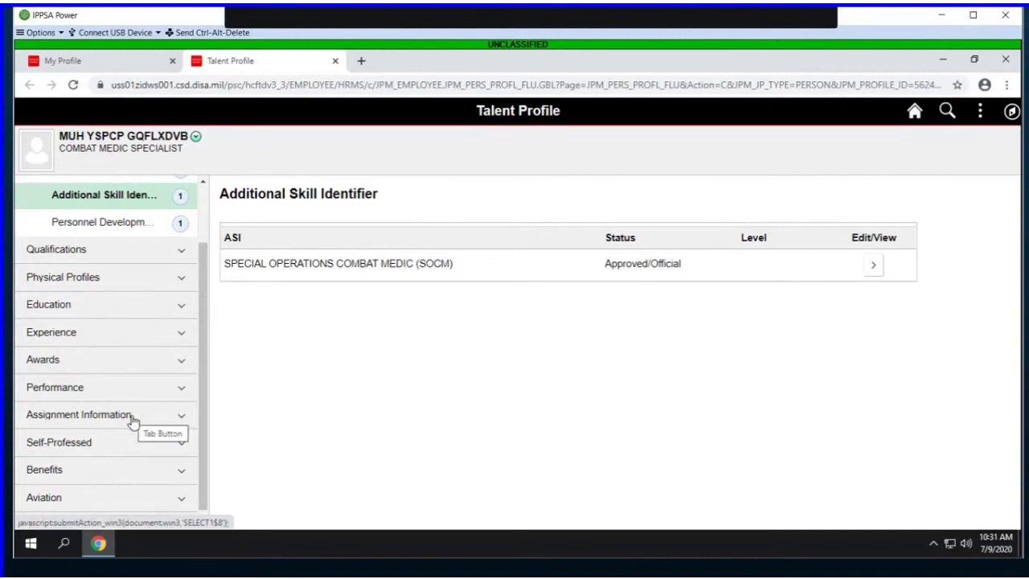
# Step: Add a NO PREFERENCE stabilization preference, acknowledged Yes, through 01/06/2021, and save it
pyautogui.click(132, 422)
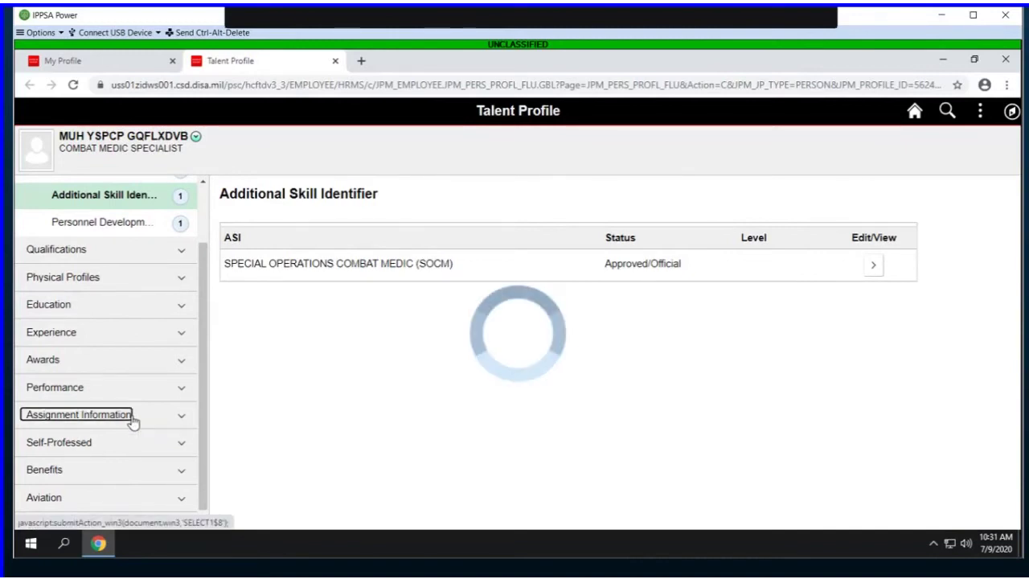
pyautogui.click(133, 391)
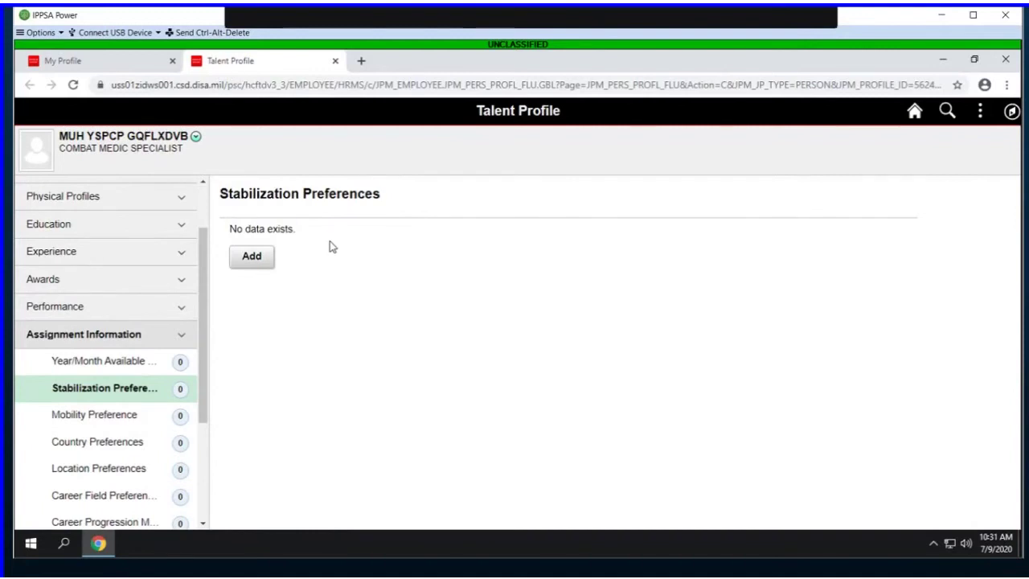
pyautogui.click(251, 257)
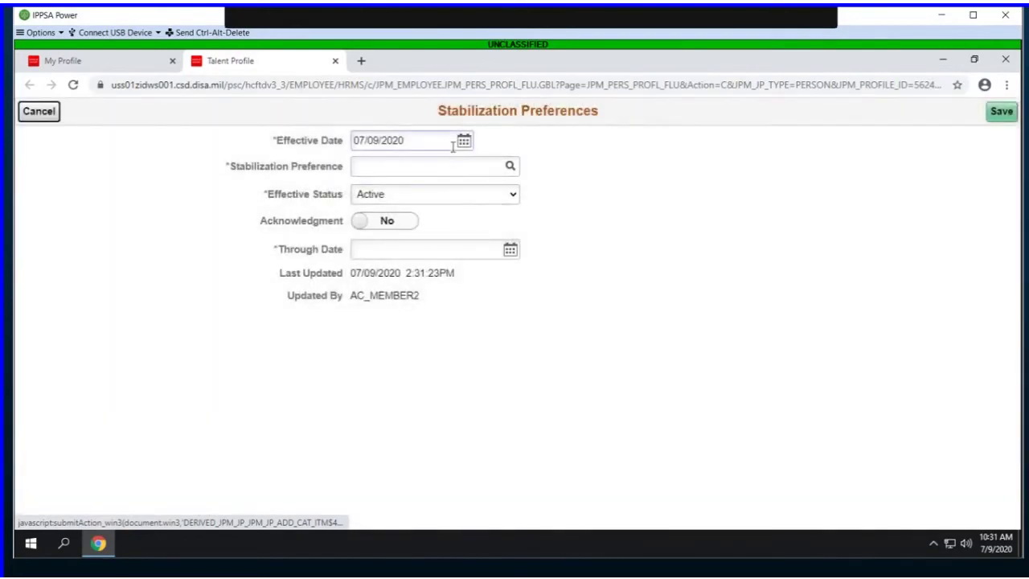
pyautogui.click(511, 167)
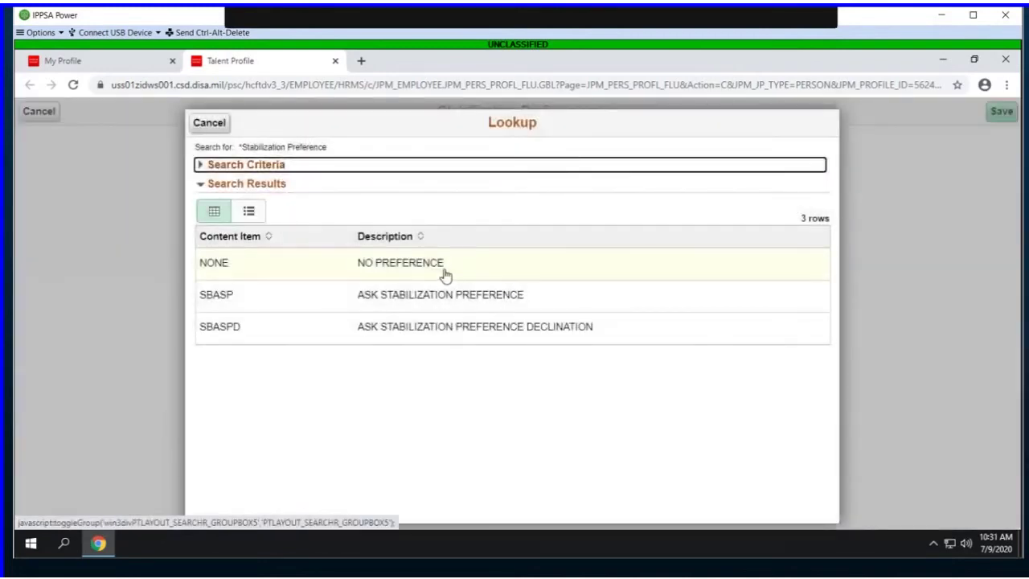
pyautogui.click(444, 274)
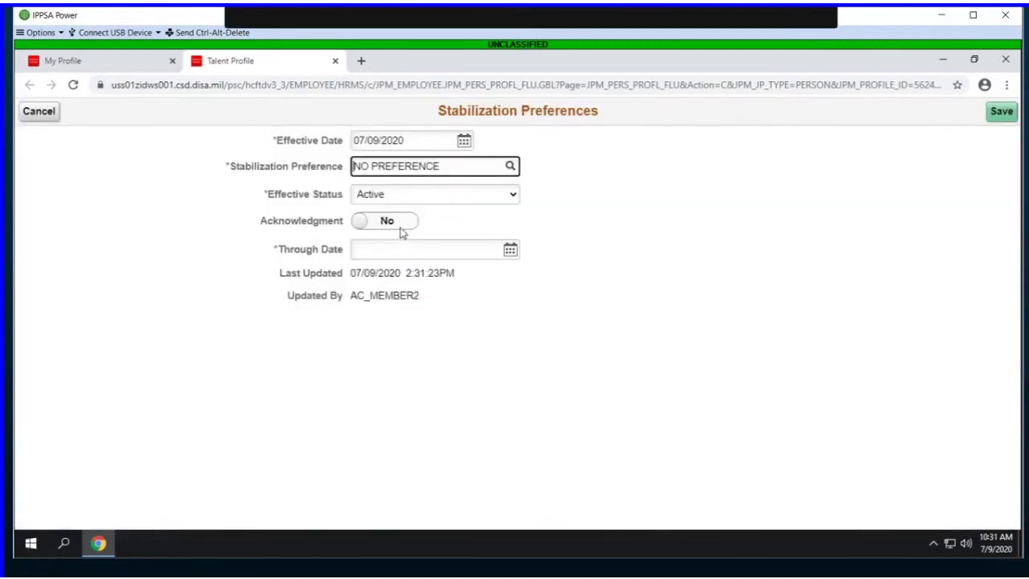
pyautogui.click(402, 229)
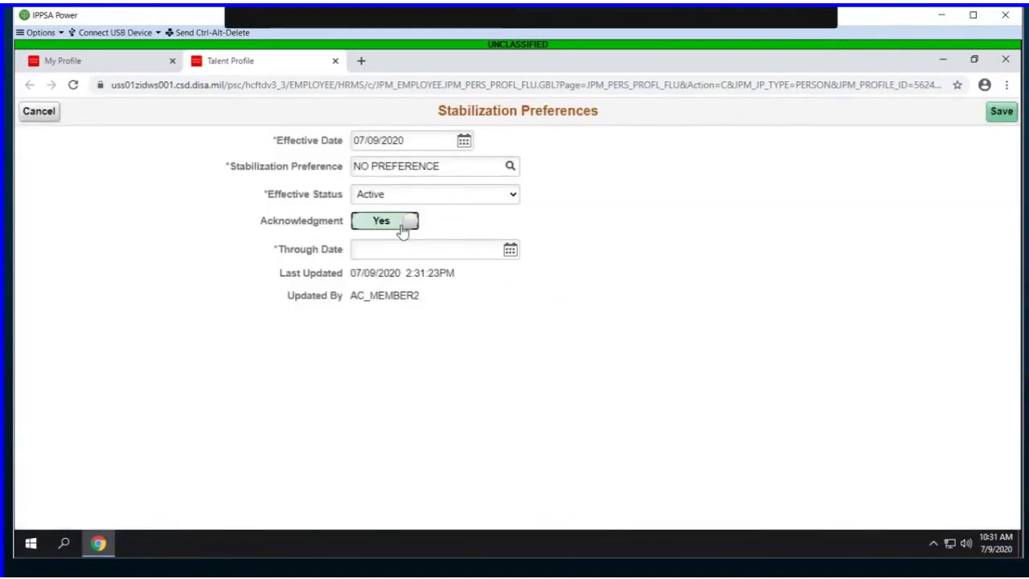
pyautogui.click(409, 251)
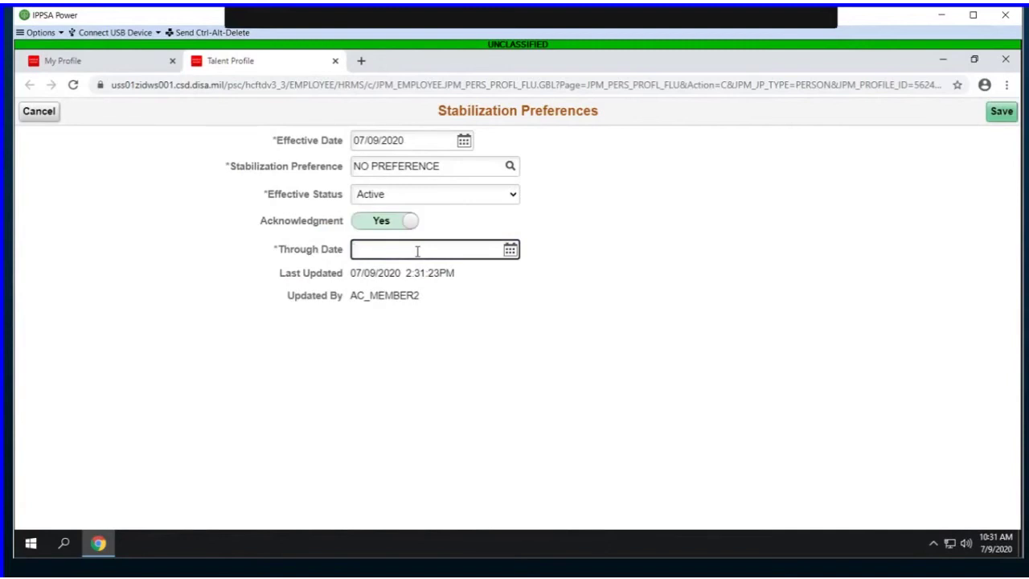
pyautogui.write('01')
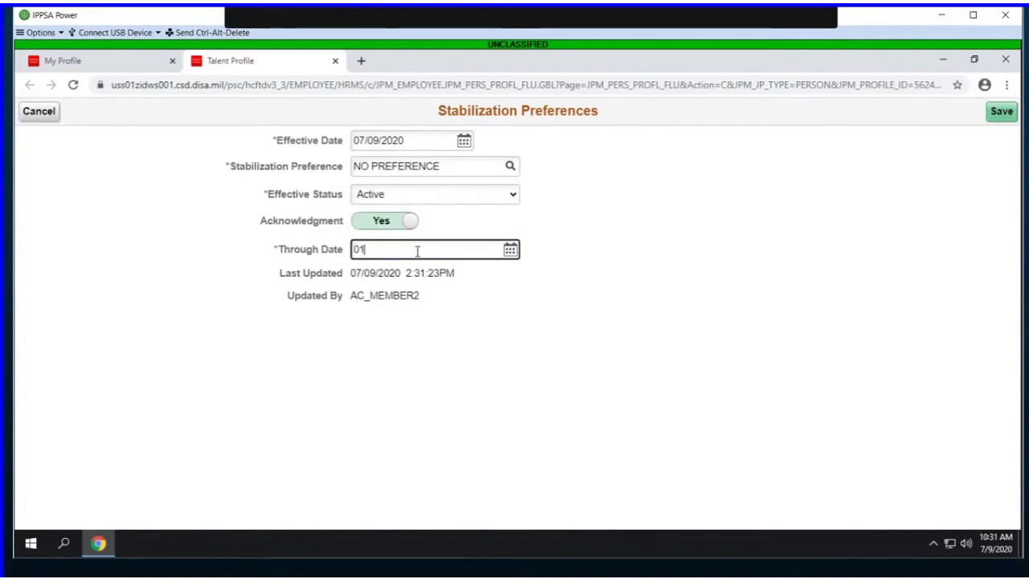
pyautogui.write('/06/2021')
pyautogui.click(1002, 117)
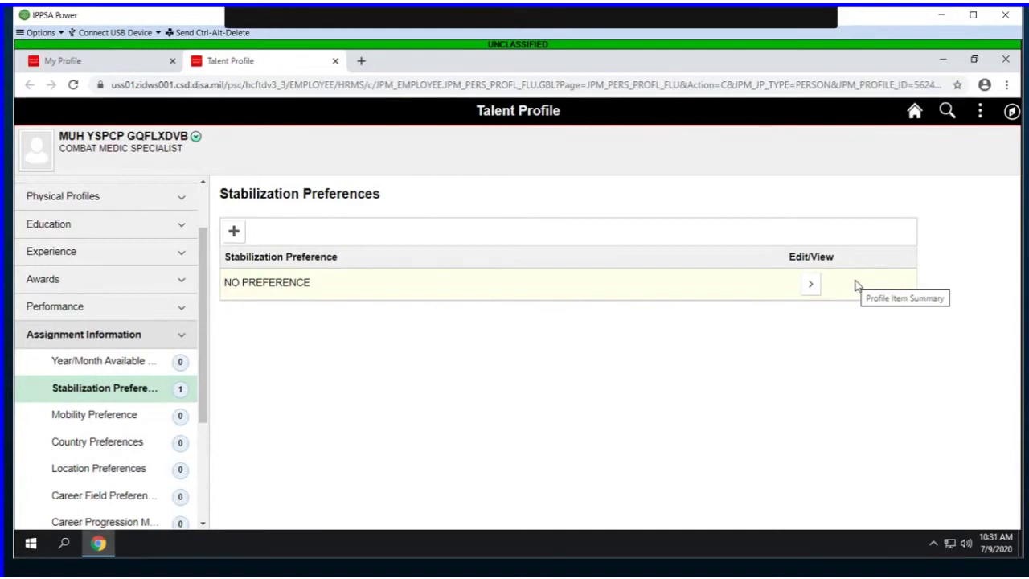
# Step: Under Self-Professed, add a Hobbies & Interests entry with the Outdoor & Physical Activities content group
pyautogui.scroll(-2, 179, 450)
pyautogui.click(174, 437)
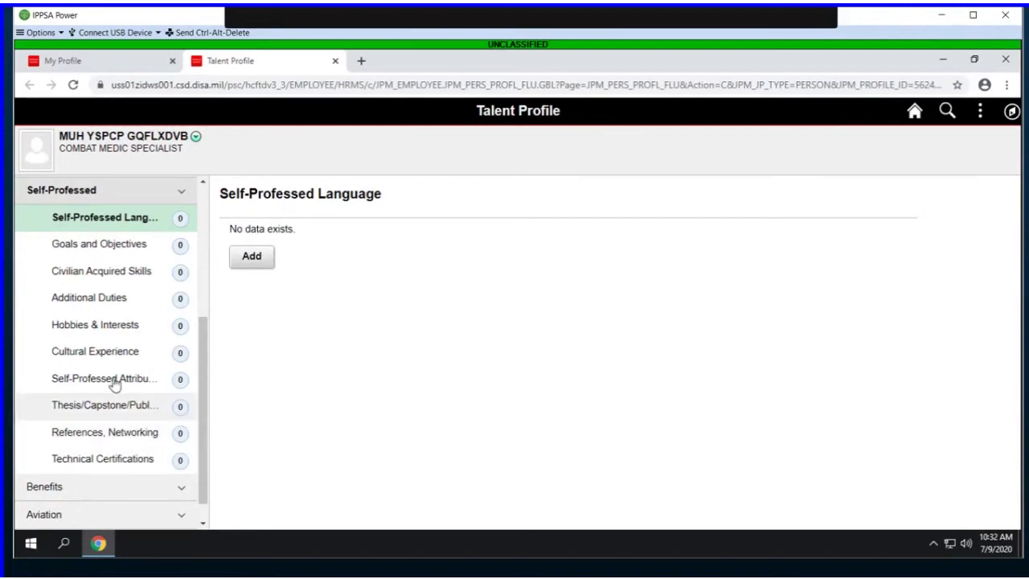
pyautogui.click(127, 323)
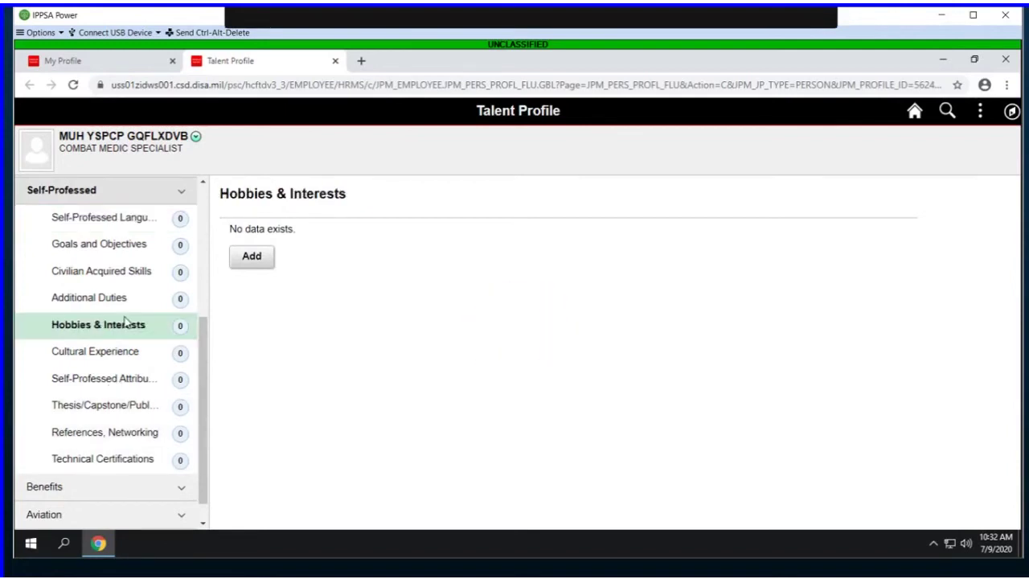
pyautogui.click(266, 266)
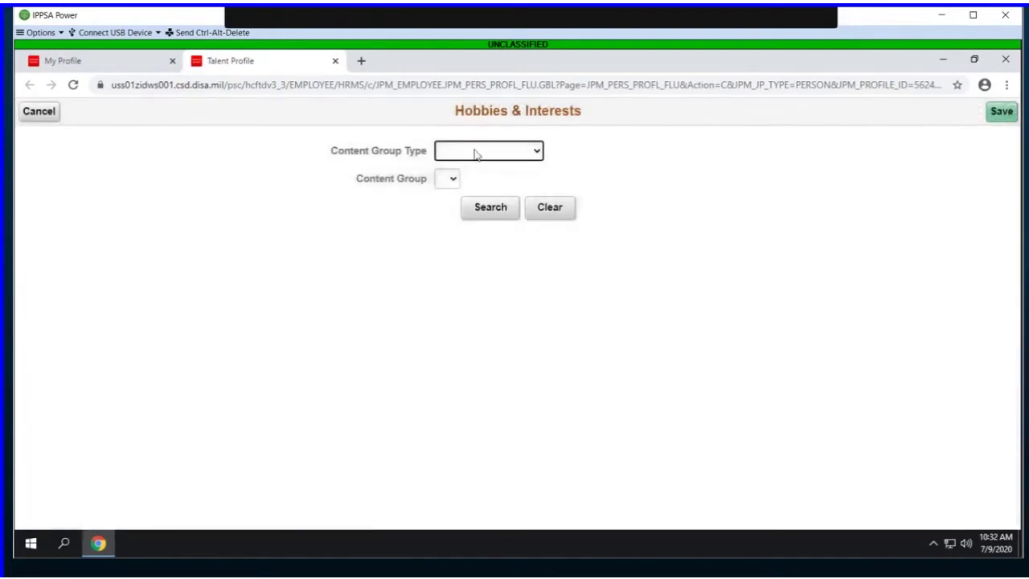
pyautogui.click(475, 155)
pyautogui.click(472, 182)
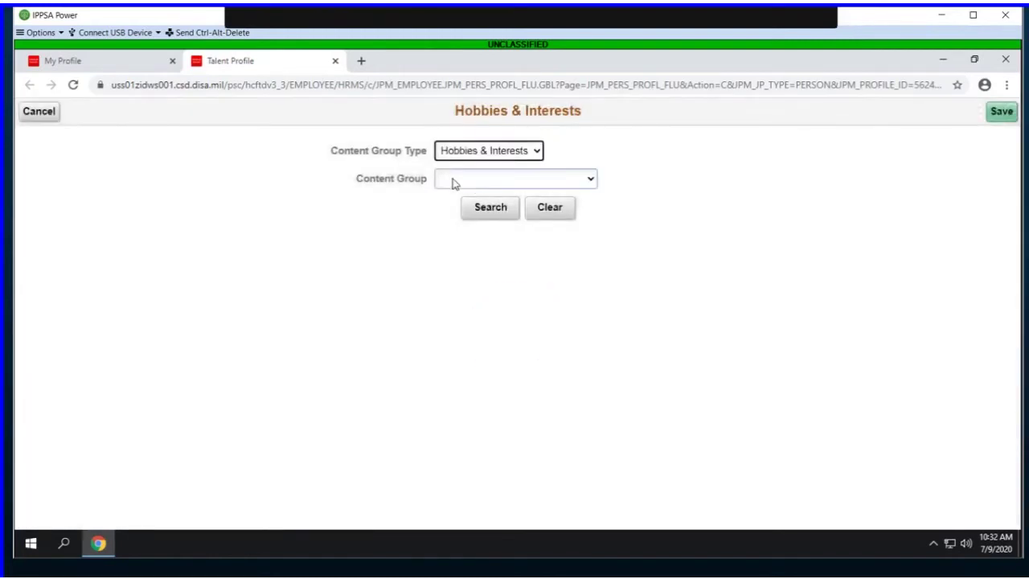
pyautogui.click(453, 184)
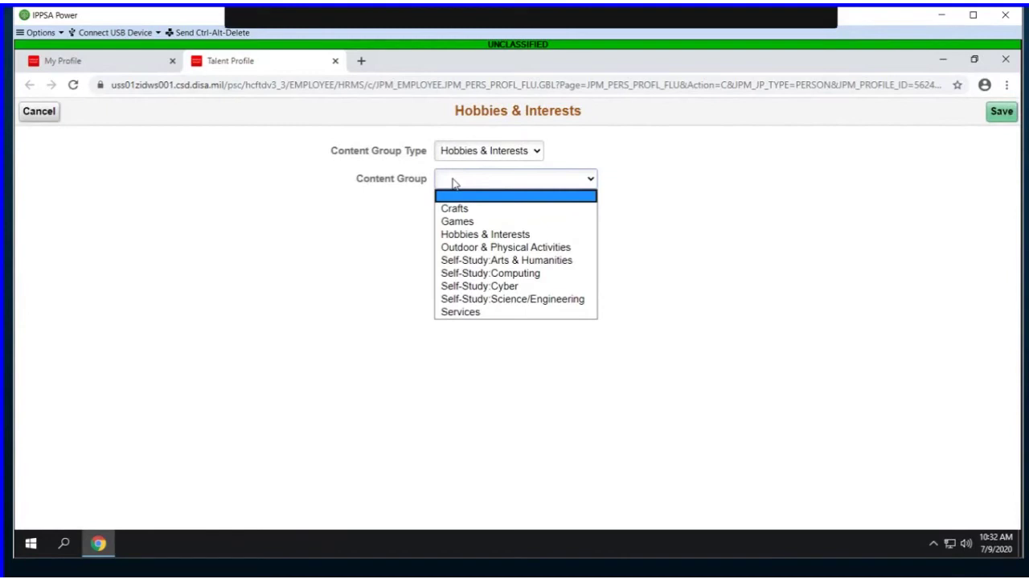
pyautogui.click(453, 249)
# Step: List the Outdoor & Physical Activities and mark Camping, Cave Diving and Climbing as Y
pyautogui.click(484, 214)
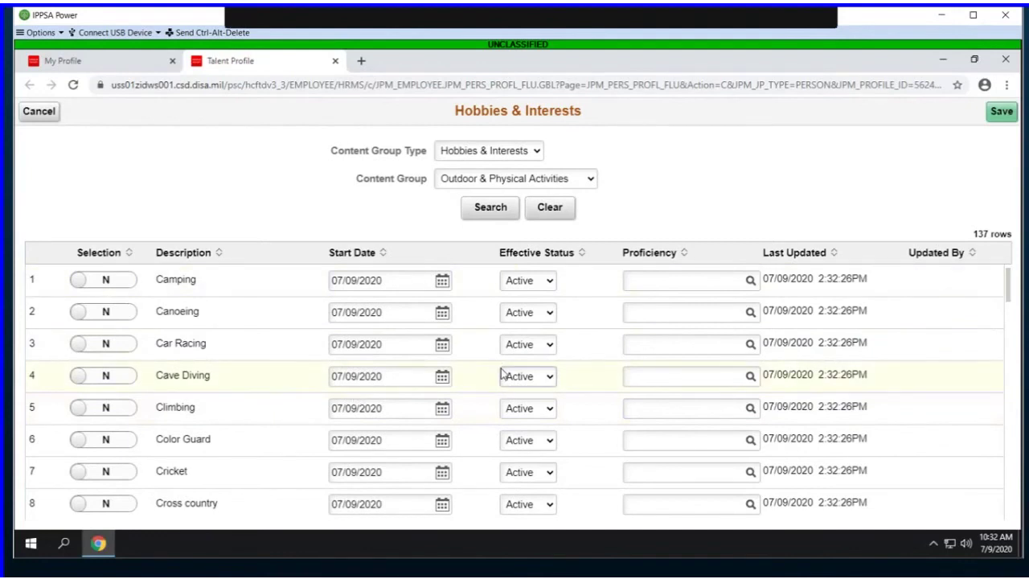
pyautogui.click(124, 283)
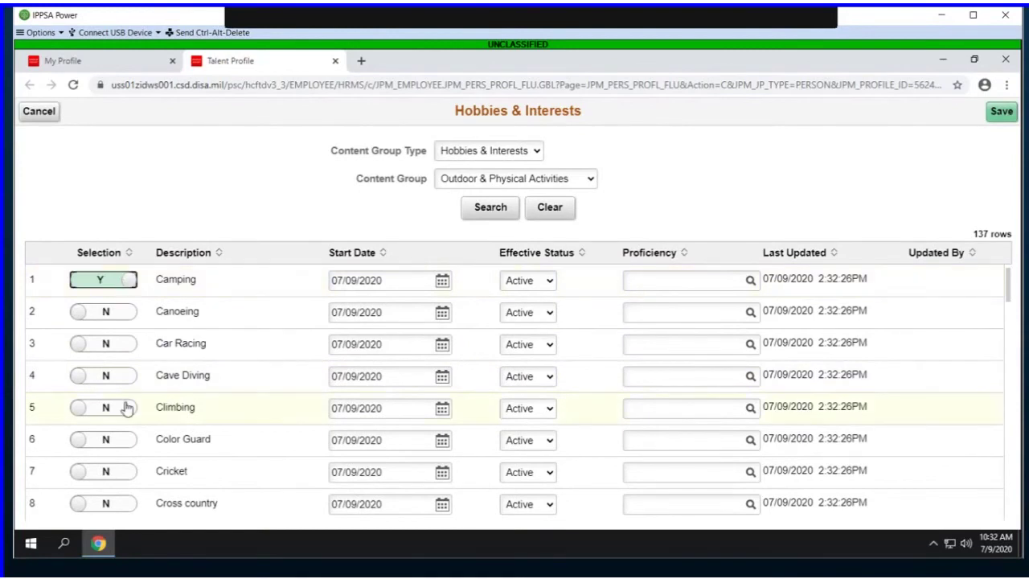
pyautogui.click(119, 377)
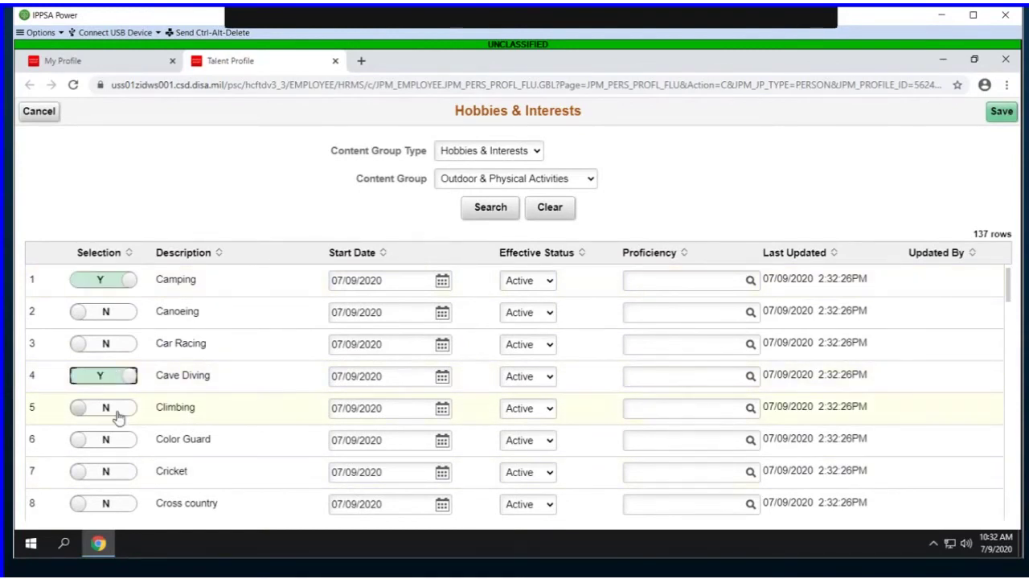
pyautogui.click(117, 411)
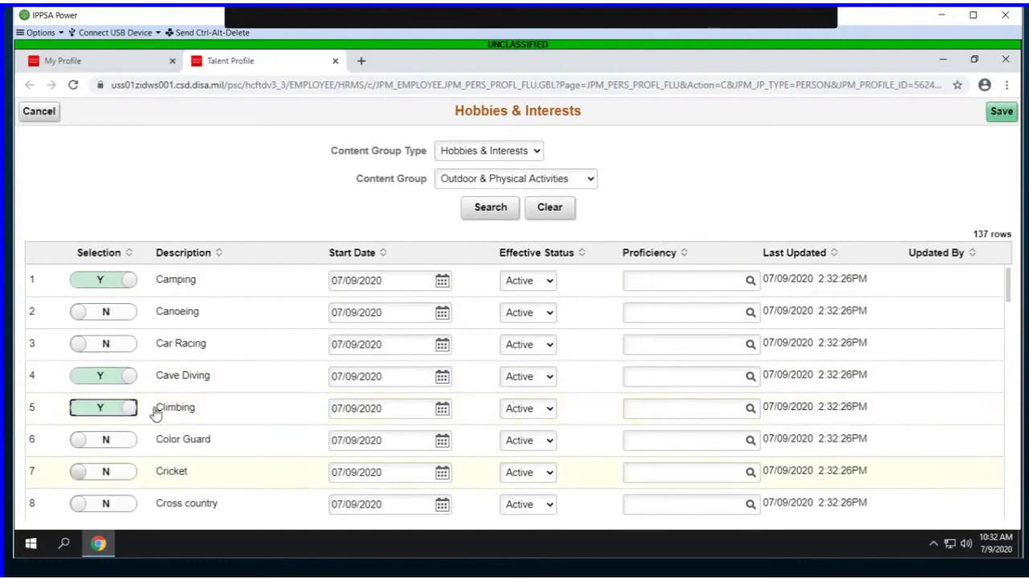
# Step: Replace Camping's start date with 01/05/2008
pyautogui.click(402, 282)
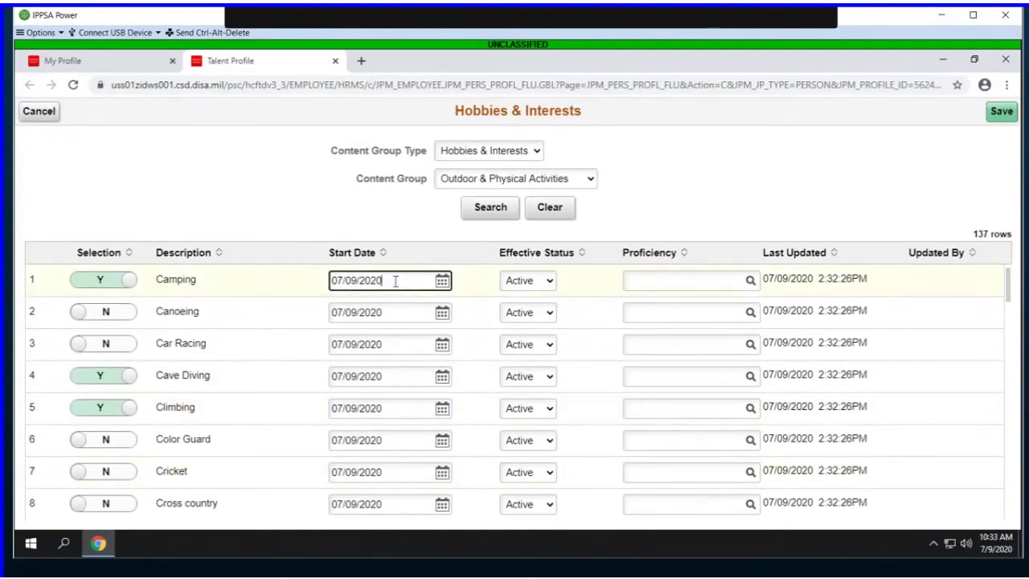
pyautogui.moveTo(394, 280); pyautogui.dragTo(294, 280)
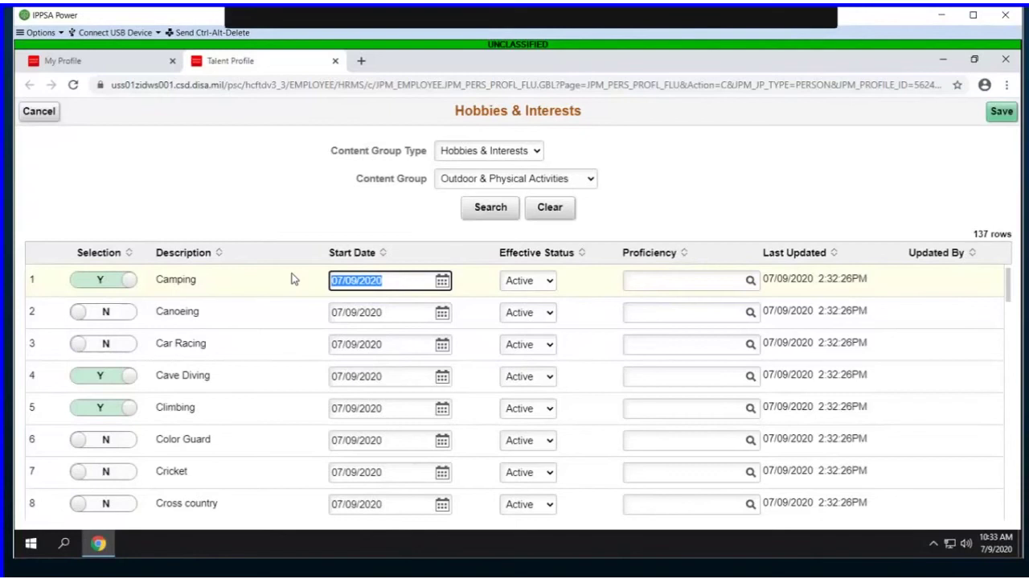
pyautogui.write('01/05/200')
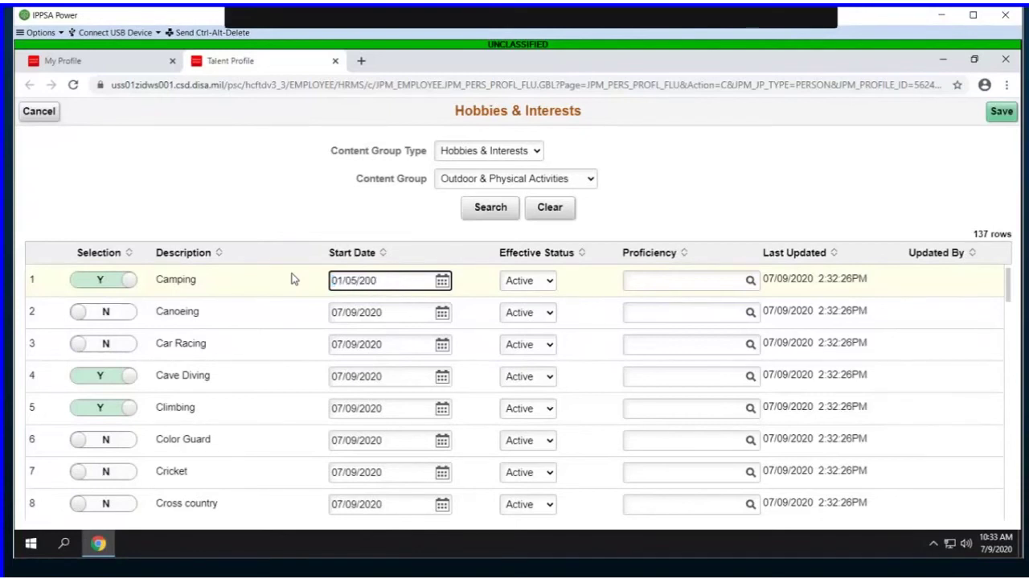
pyautogui.write('8')
# Step: Set start dates of 06/01/2005 for Cave Diving and 01/01/2020 for Climbing
pyautogui.click(391, 375)
pyautogui.write('06/')
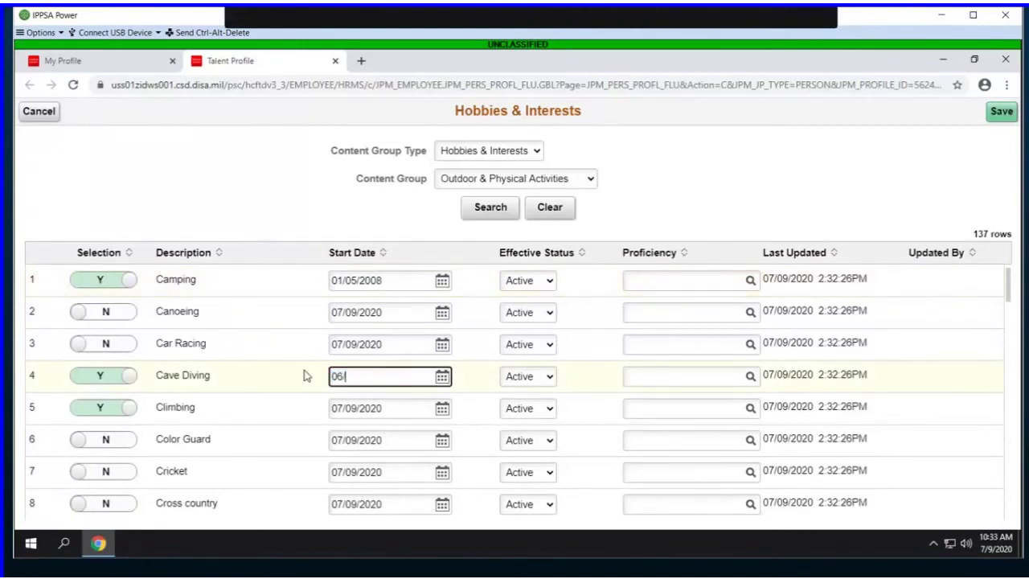
pyautogui.write('01/2005')
pyautogui.click(402, 409)
pyautogui.write('01/')
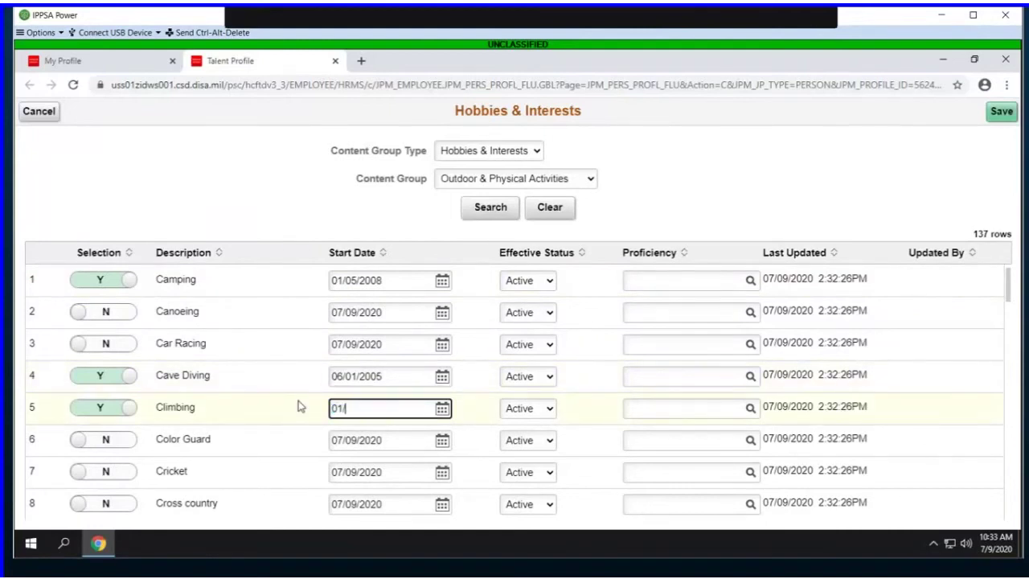
pyautogui.write('01/20')
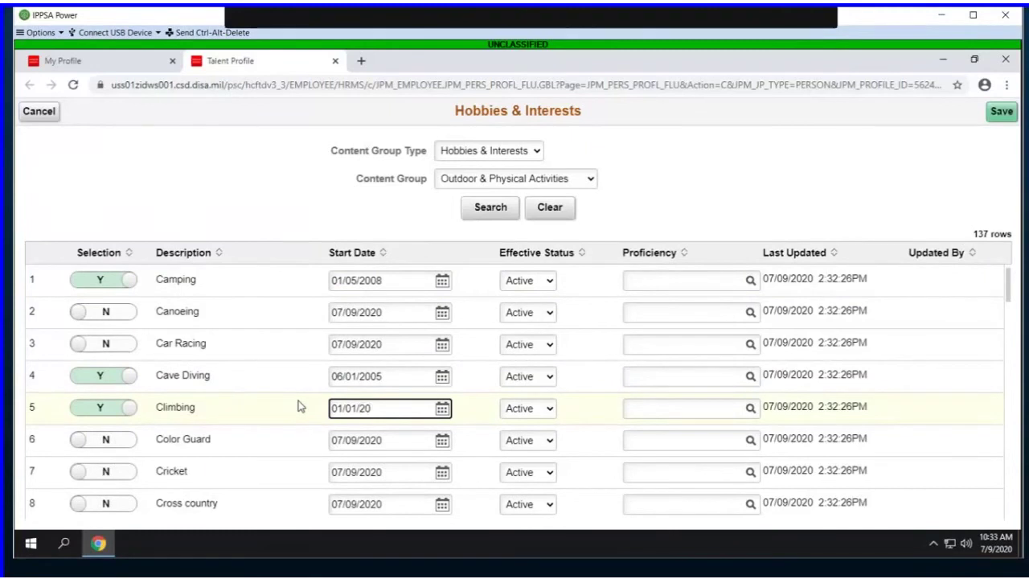
pyautogui.write('20')
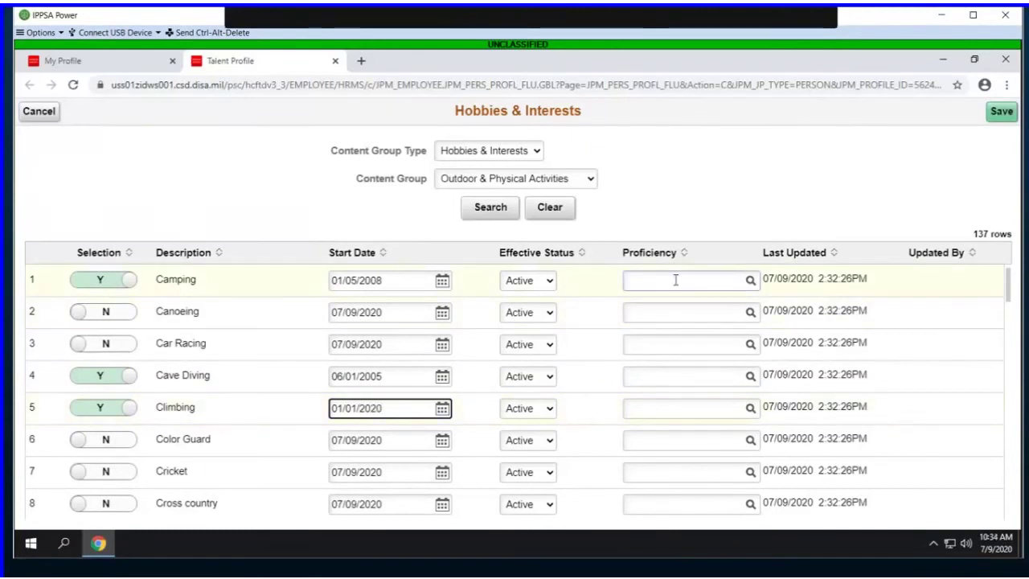
# Step: Rate Camping proficiency Intermediate, Cave Diving and Climbing 1, and save the hobbies
pyautogui.click(748, 285)
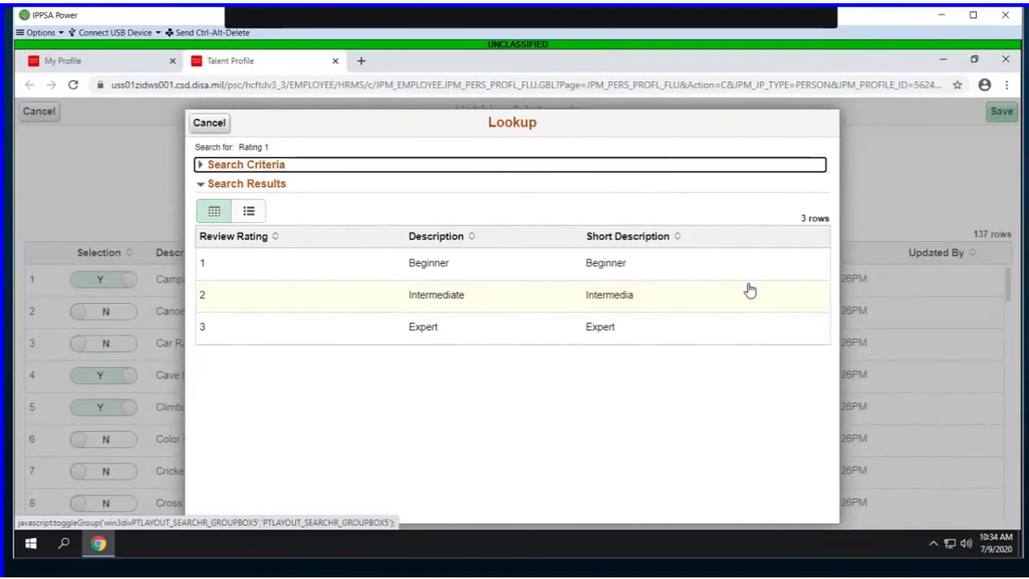
pyautogui.click(730, 302)
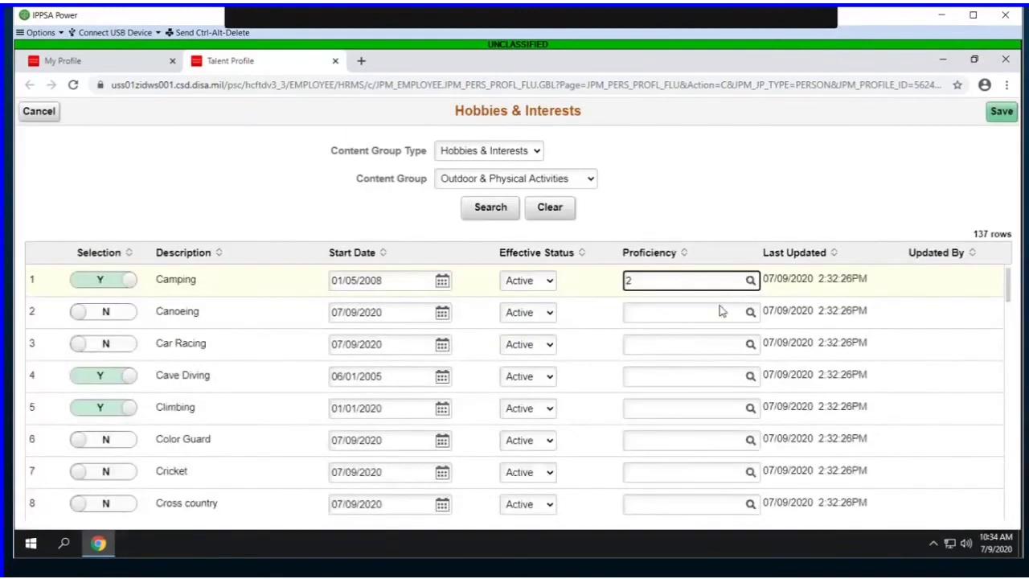
pyautogui.click(671, 378)
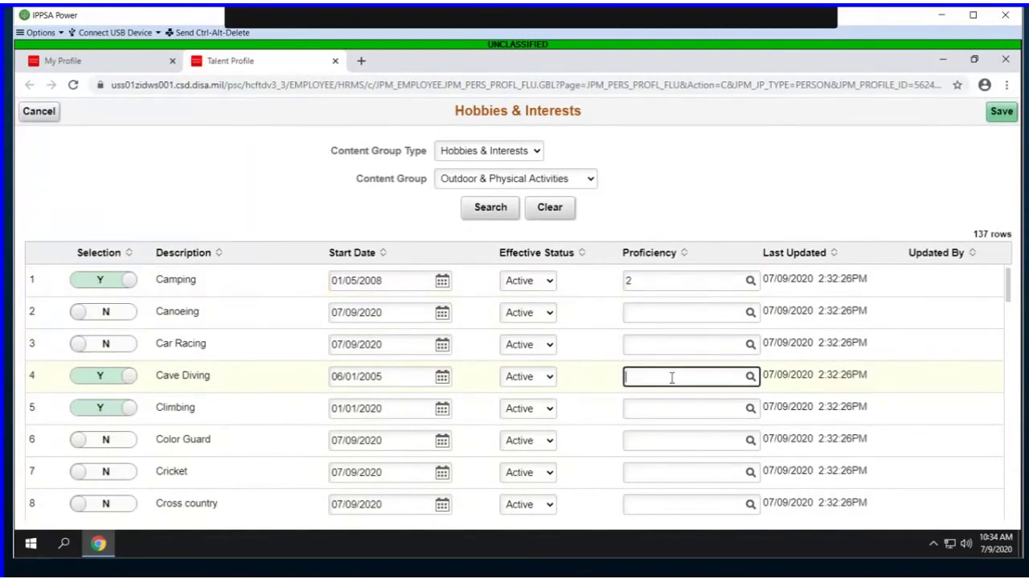
pyautogui.write('1')
pyautogui.click(657, 408)
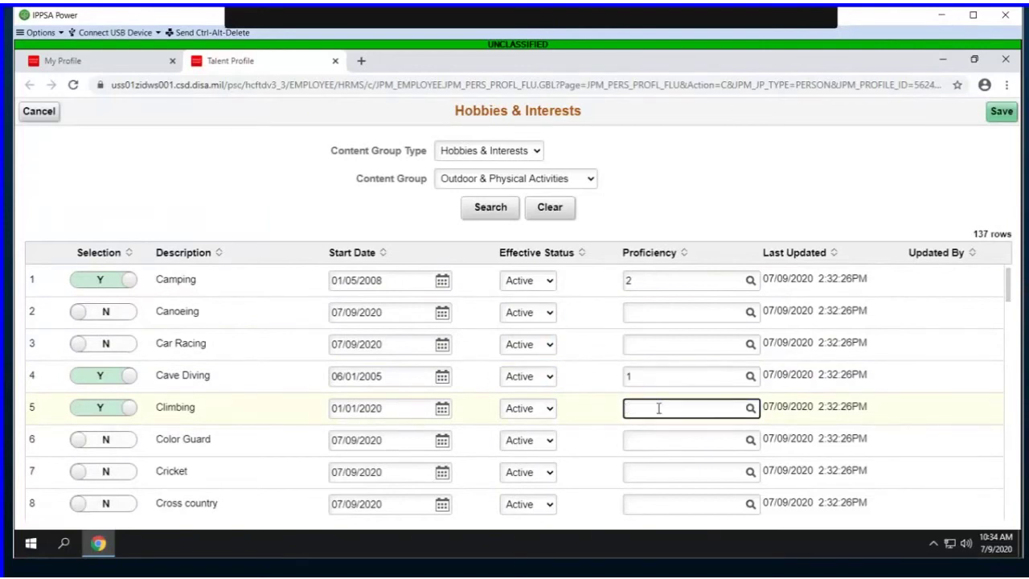
pyautogui.write('1')
pyautogui.click(1002, 114)
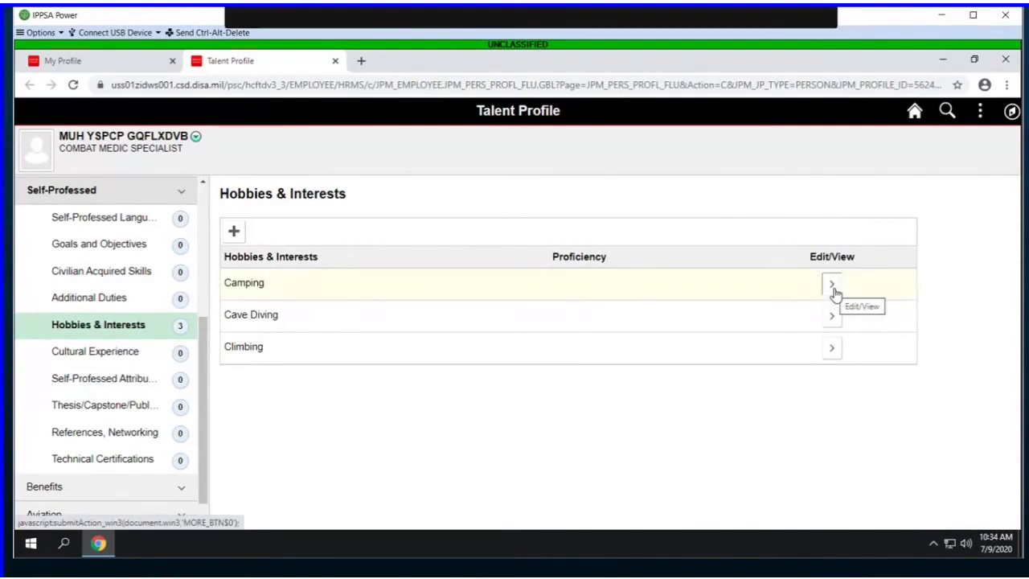
# Step: Create a Camping version starting 07/09/2020 with Expert proficiency and save it
pyautogui.click(833, 289)
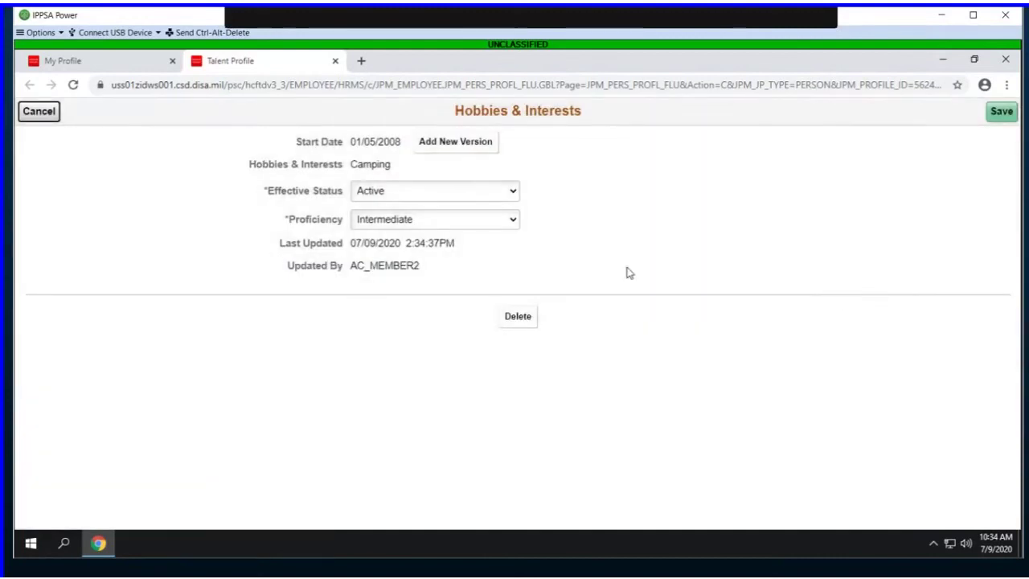
pyautogui.click(486, 142)
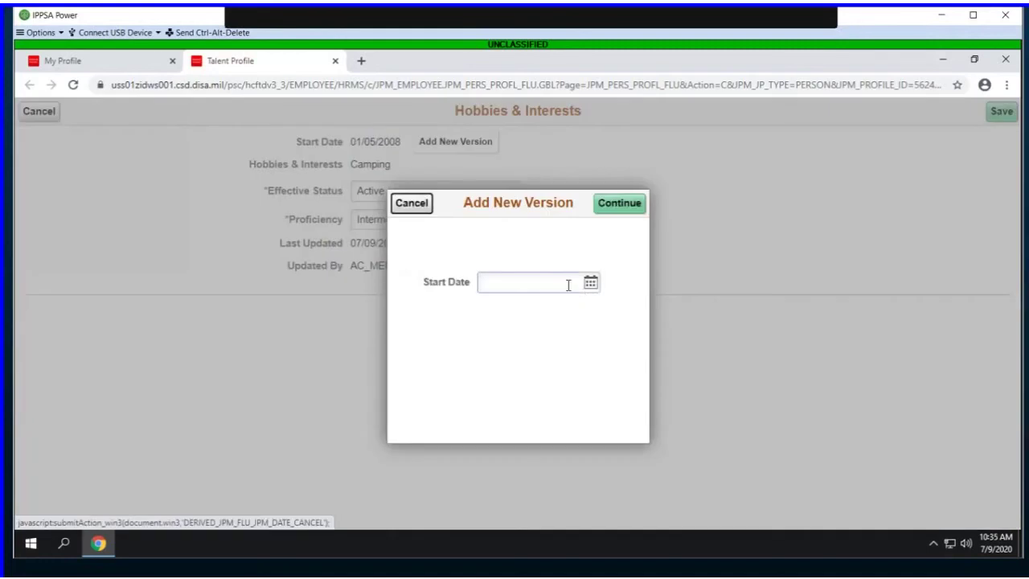
pyautogui.click(567, 283)
pyautogui.click(618, 203)
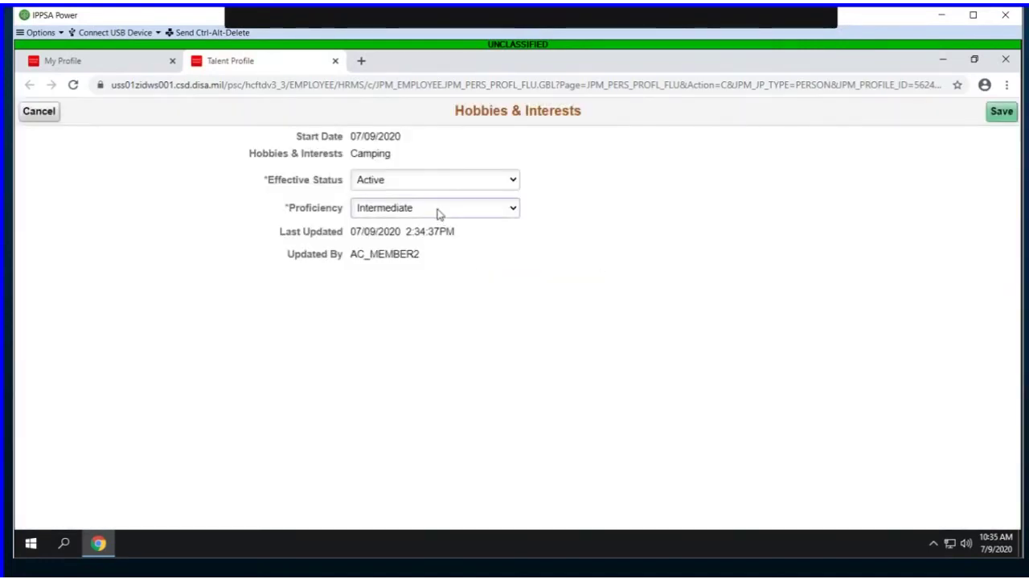
pyautogui.click(439, 212)
pyautogui.click(431, 251)
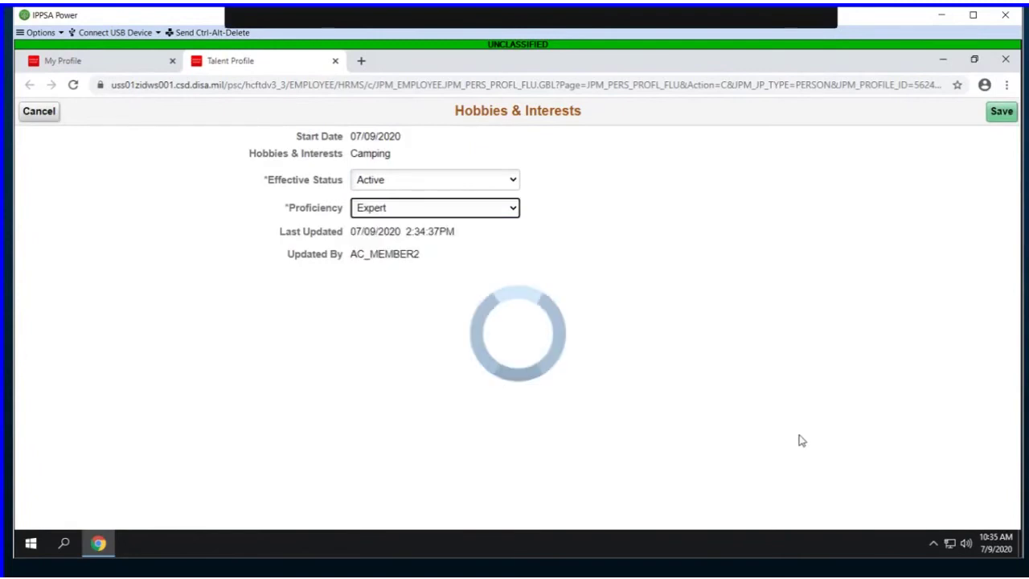
pyautogui.click(1000, 112)
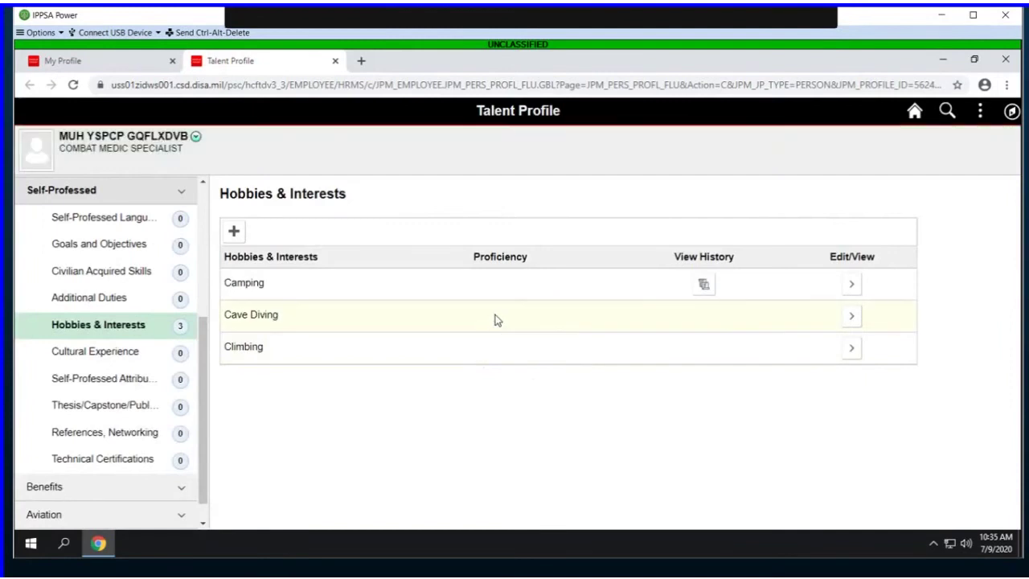
# Step: Delete the Cave Diving hobby entry and confirm the removal
pyautogui.click(850, 317)
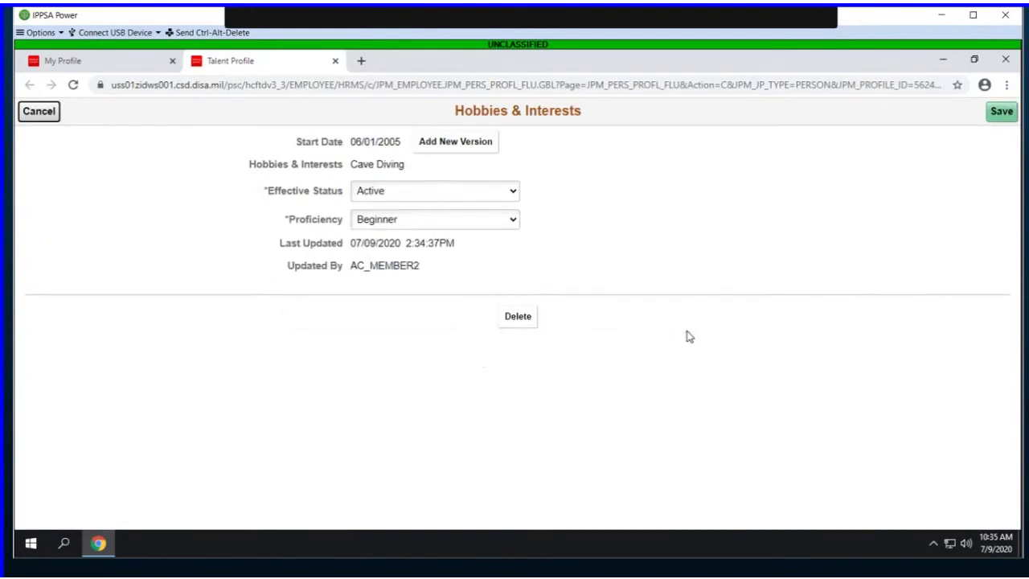
pyautogui.click(532, 322)
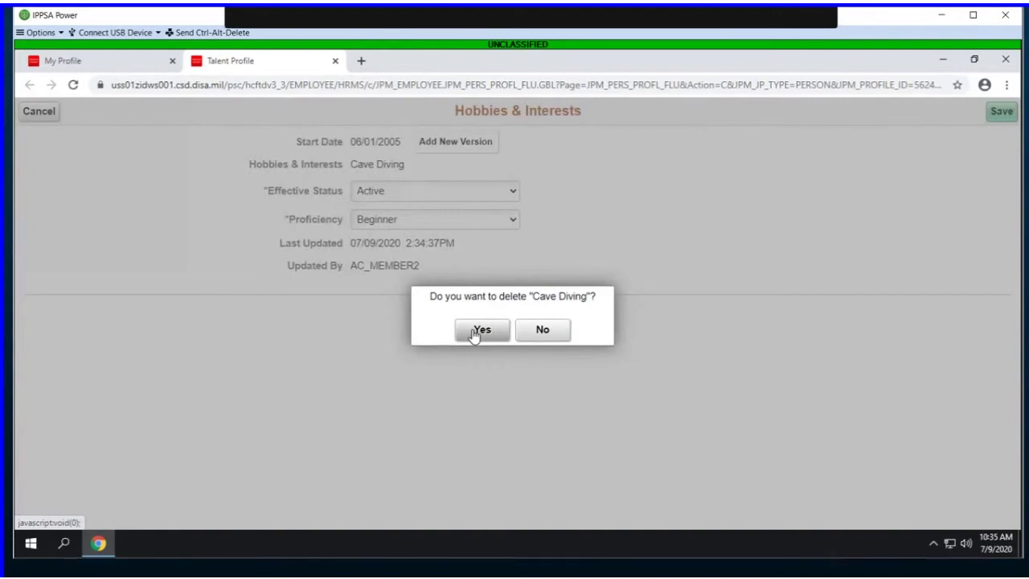
pyautogui.click(481, 332)
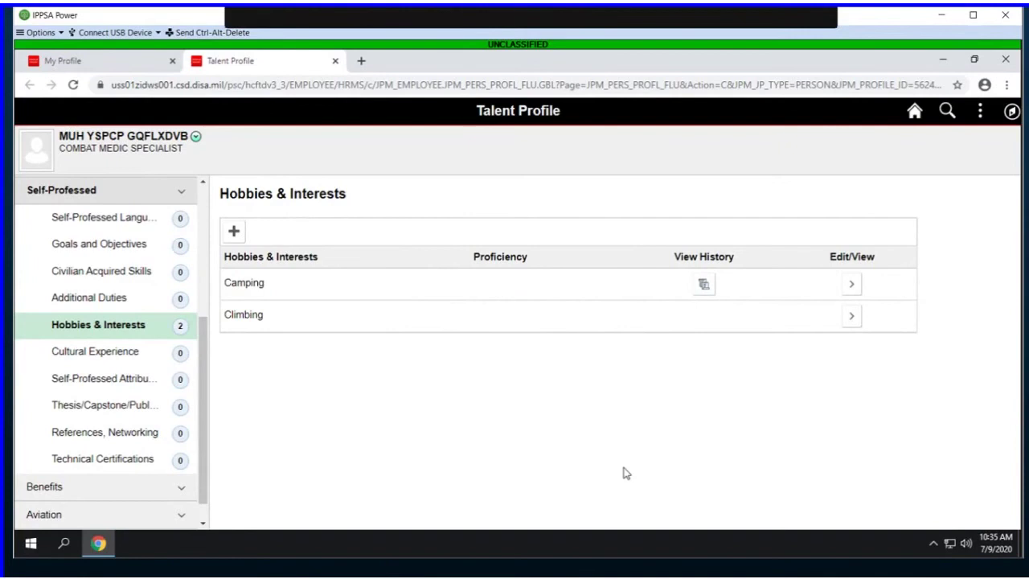
pyautogui.click(234, 233)
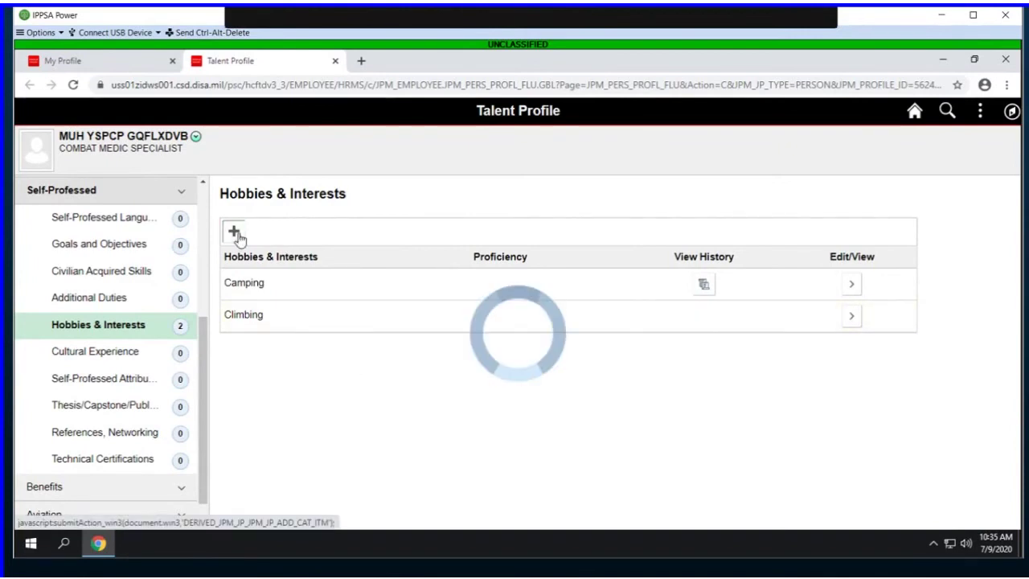
pyautogui.click(514, 154)
pyautogui.click(454, 181)
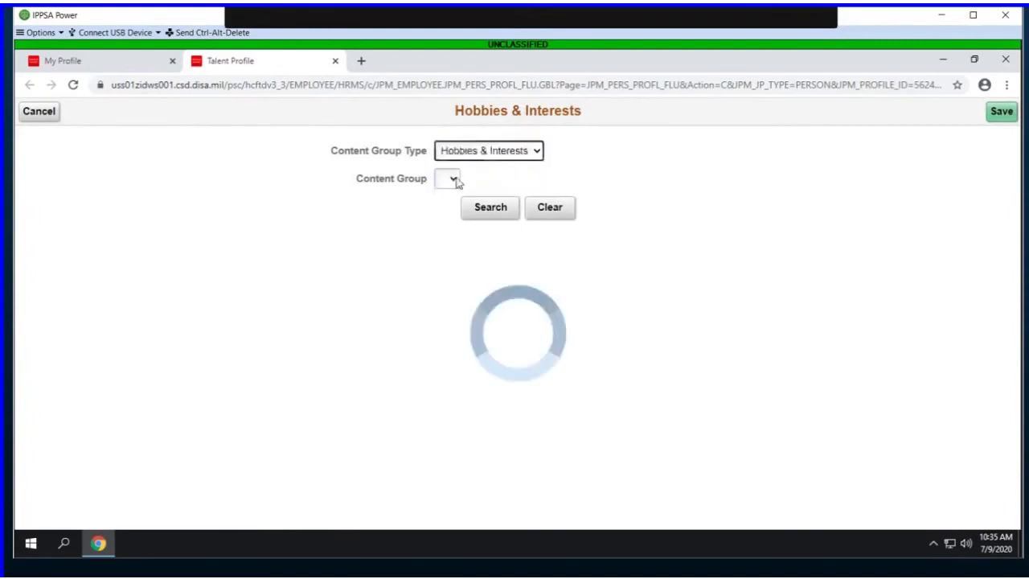
pyautogui.click(455, 183)
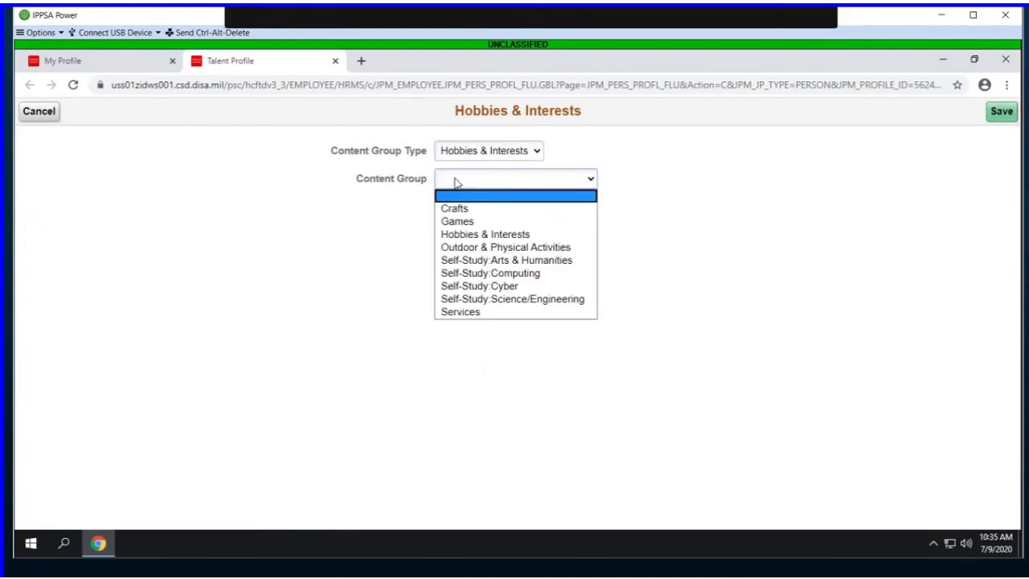
pyautogui.click(469, 249)
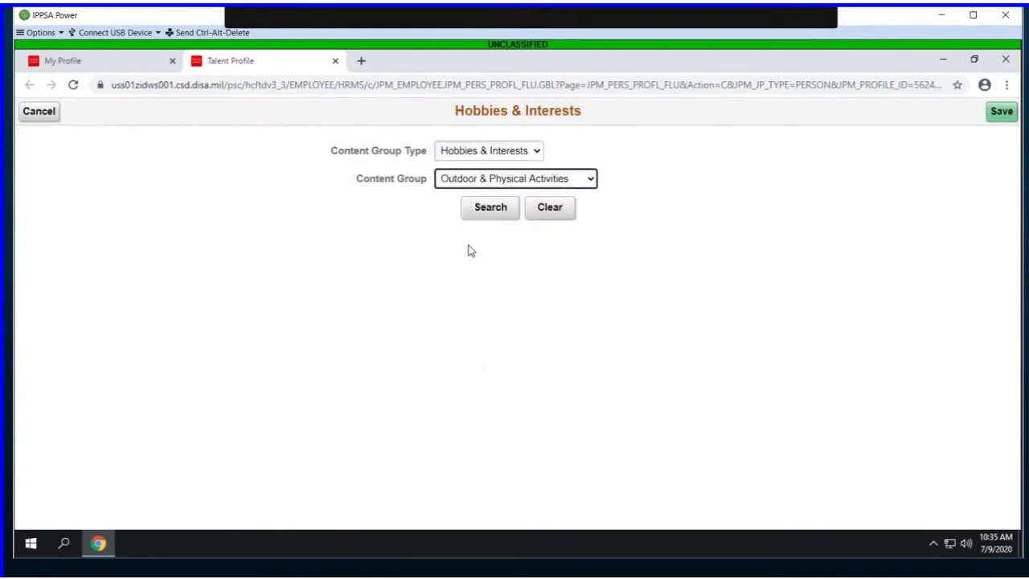
pyautogui.click(482, 211)
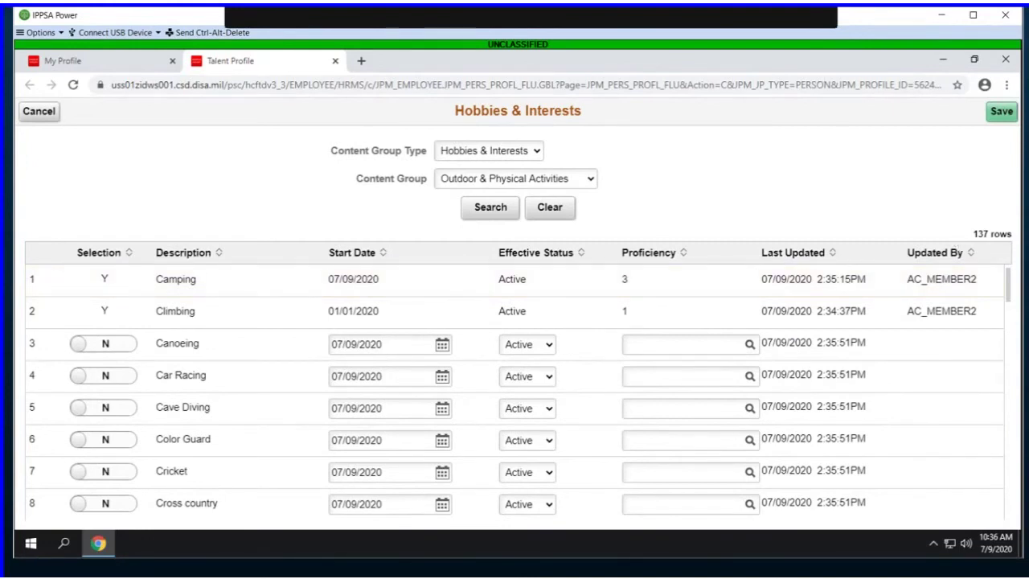
pyautogui.click(41, 117)
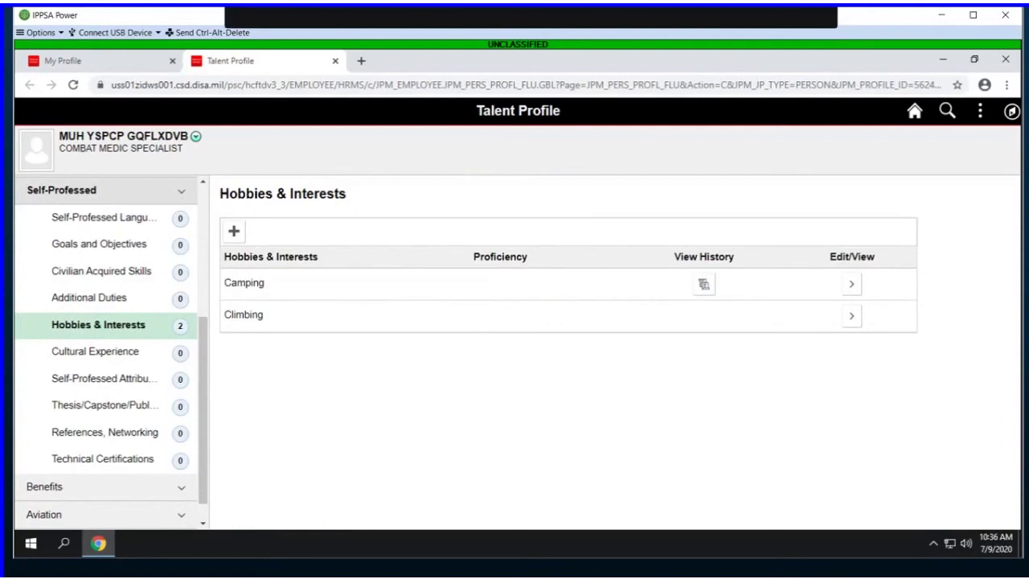
# Step: Sign out, sign back in with the HR user ID and password, and show the NavBar
pyautogui.click(979, 115)
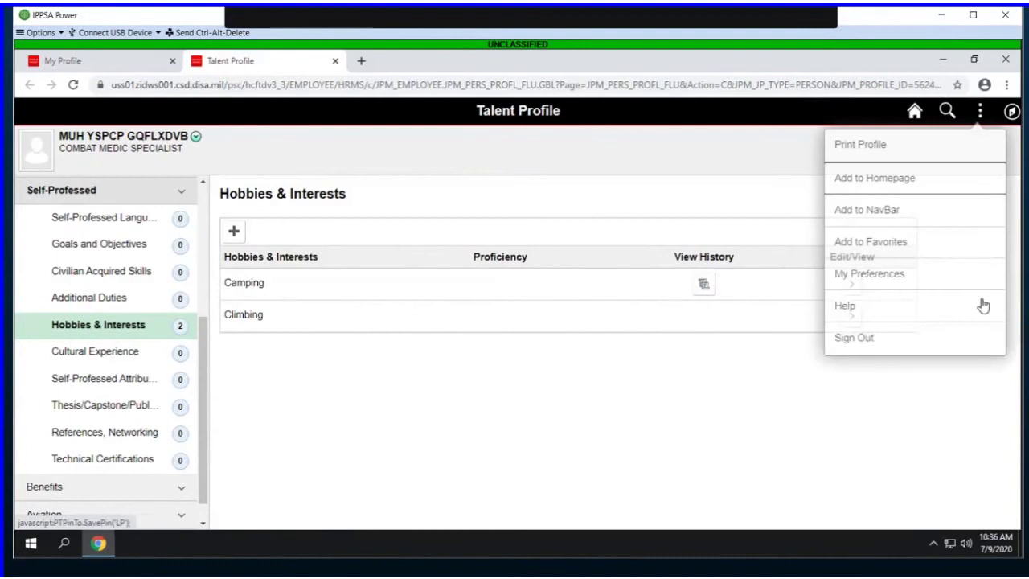
pyautogui.click(865, 338)
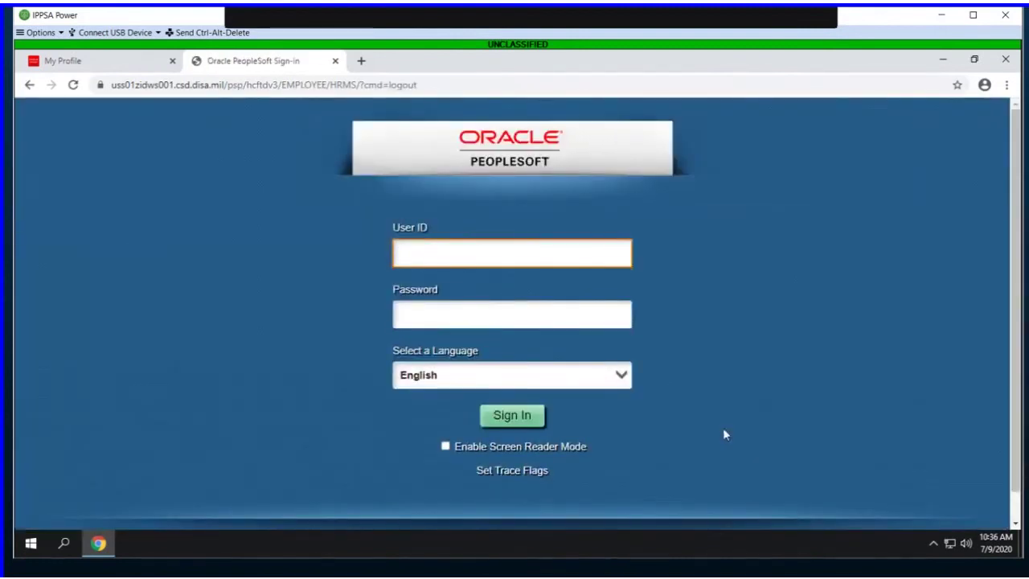
pyautogui.write('AC_HRPROF5')
pyautogui.click(444, 320)
pyautogui.hotkey('ctrl', 'v')
pyautogui.press('Return')
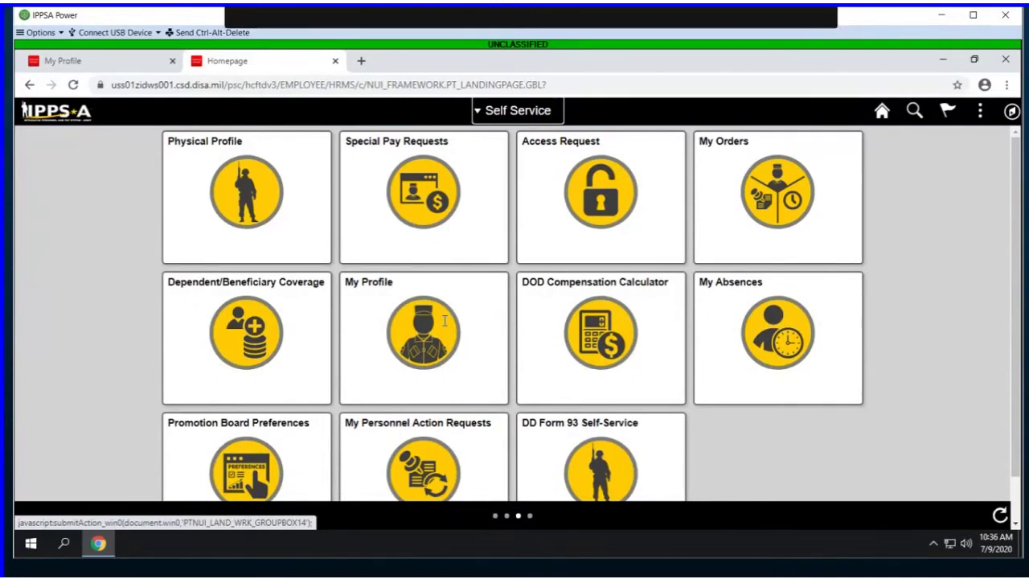
pyautogui.click(444, 320)
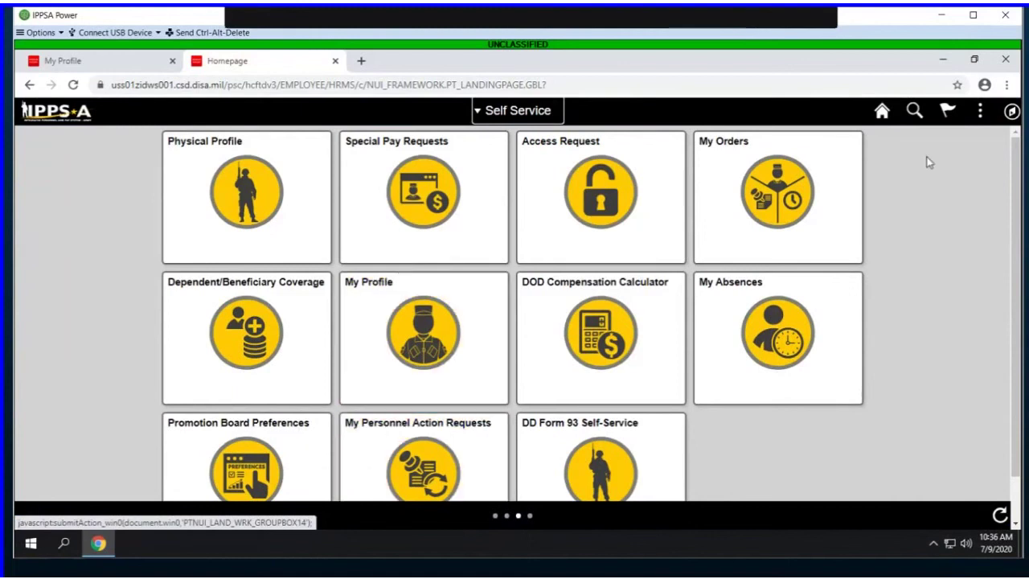
pyautogui.click(1010, 111)
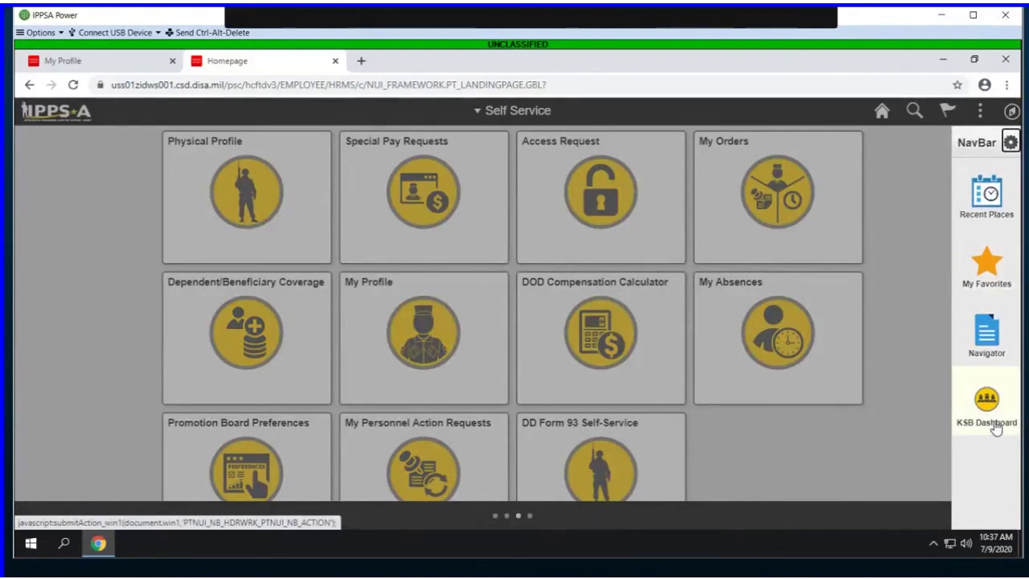
# Step: Open the KSB Dashboard and display its Self Professed Language Report
pyautogui.click(994, 428)
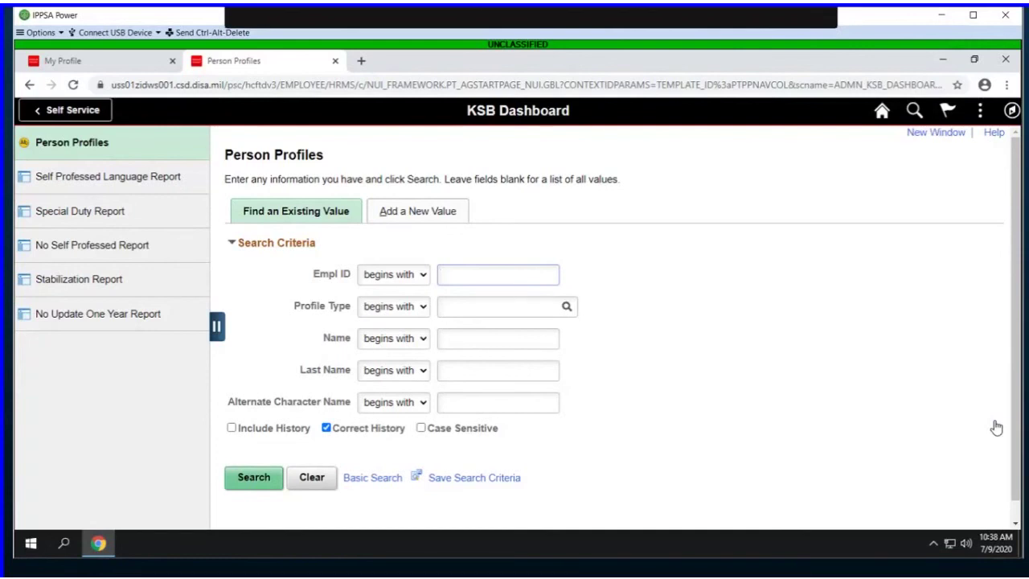
pyautogui.click(163, 187)
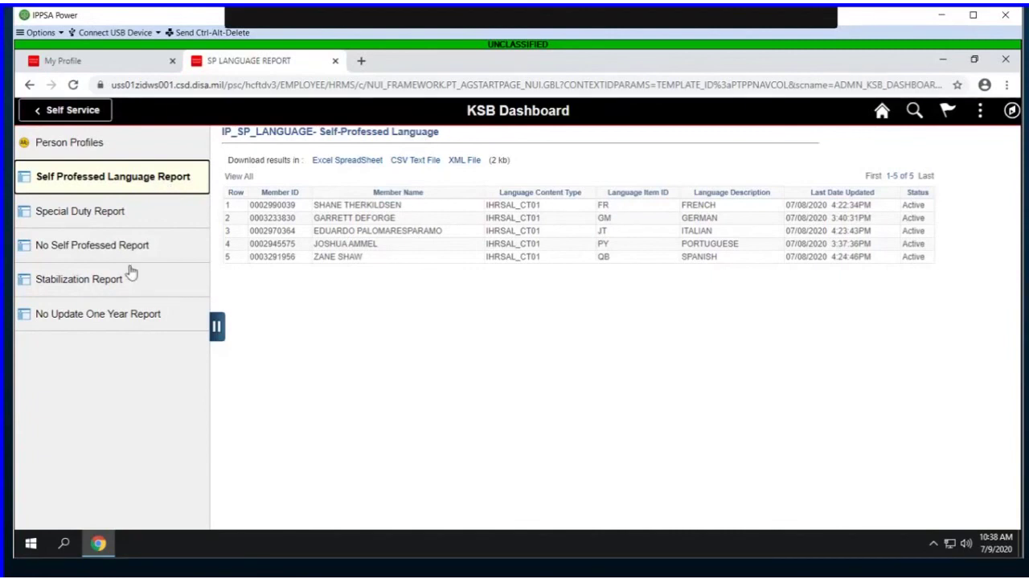
# Step: View the Special Duty, No Self Professed, and Stabilization reports on the KSB Dashboard
pyautogui.click(121, 219)
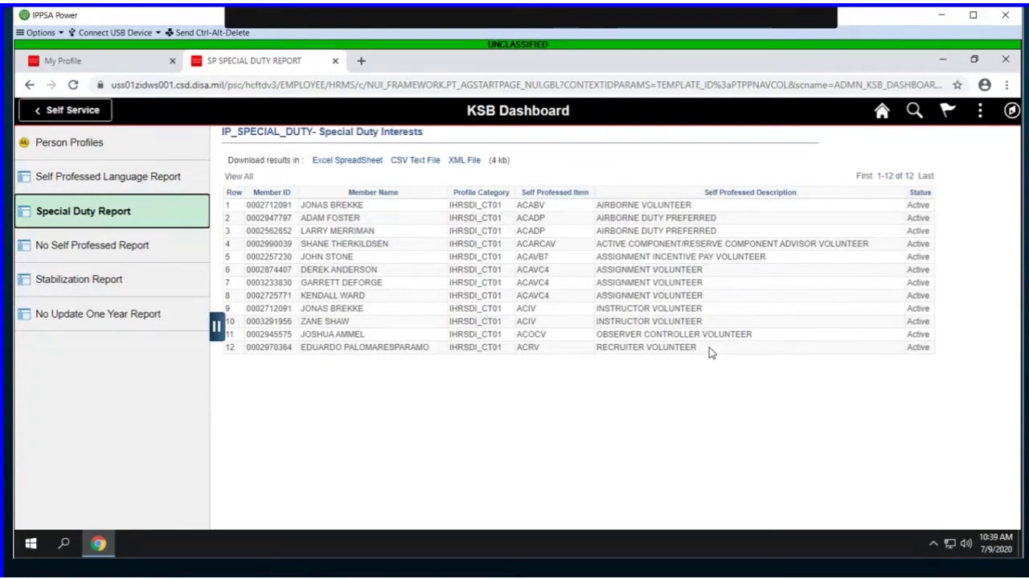
pyautogui.click(71, 246)
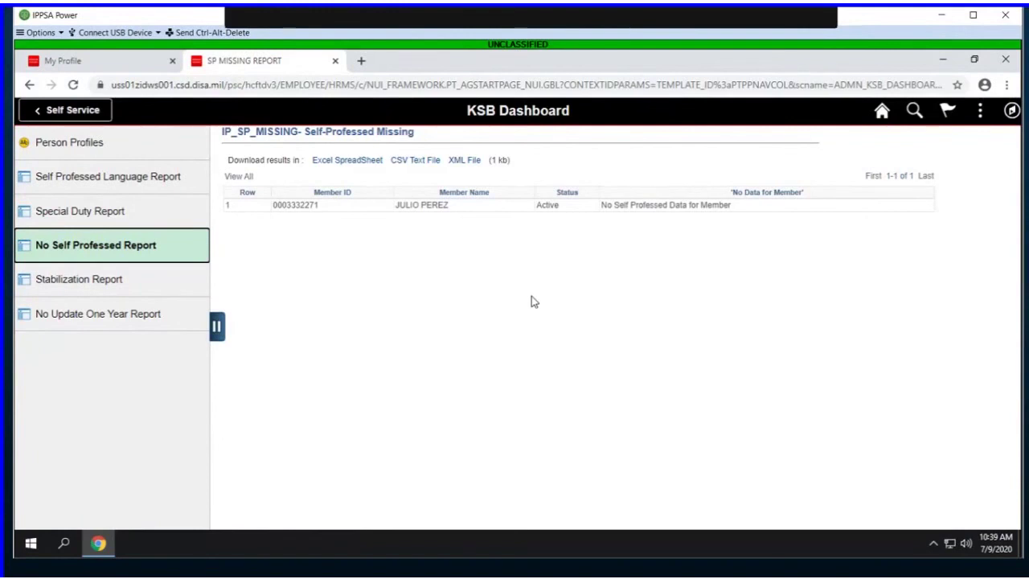
pyautogui.click(85, 284)
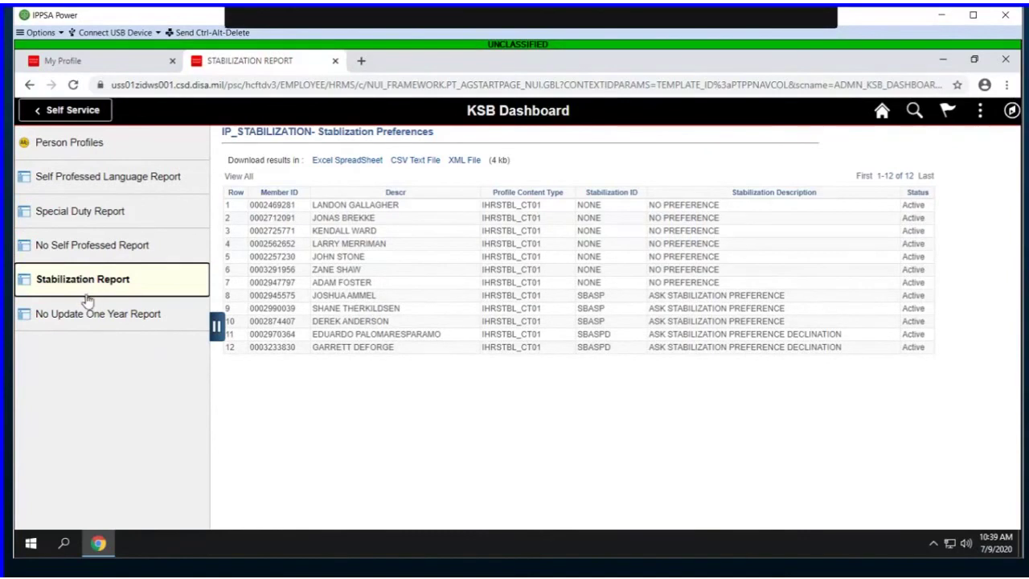
# Step: Display the KSB Dashboard's No Update One Year report, which returns no matching members
pyautogui.click(87, 322)
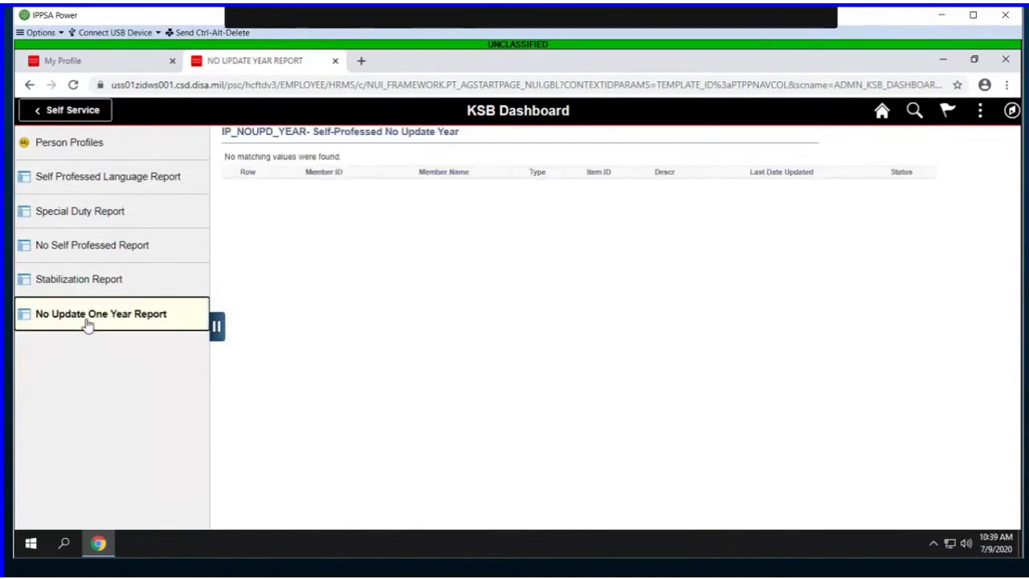